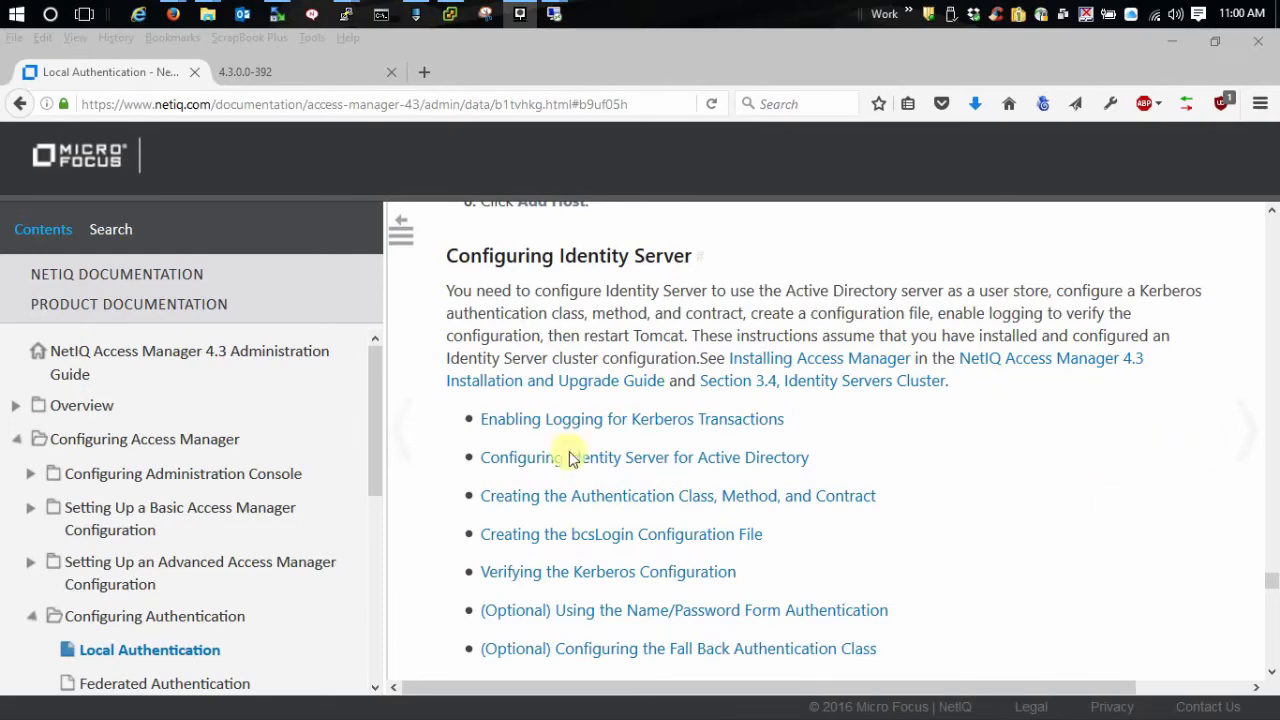
# In the Access Manager console, set the IDP Cluster's Application component file logger level to debug
pyautogui.click(232, 73)
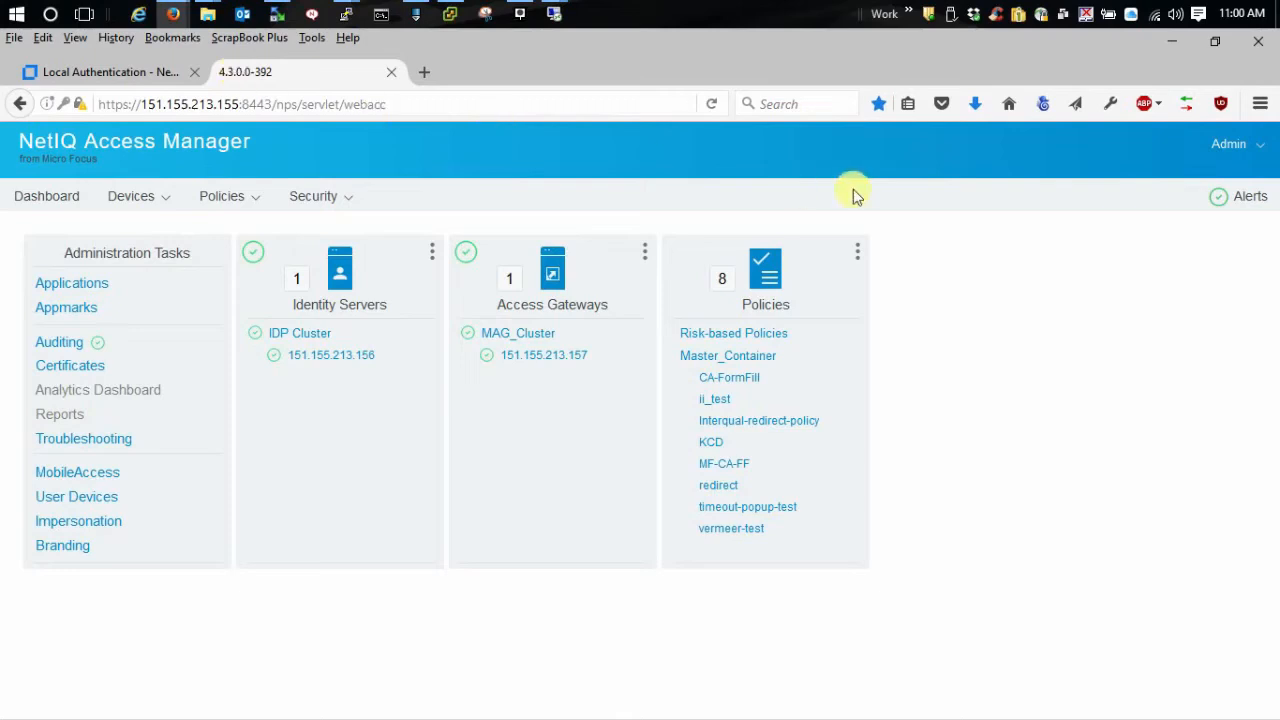
pyautogui.click(330, 283)
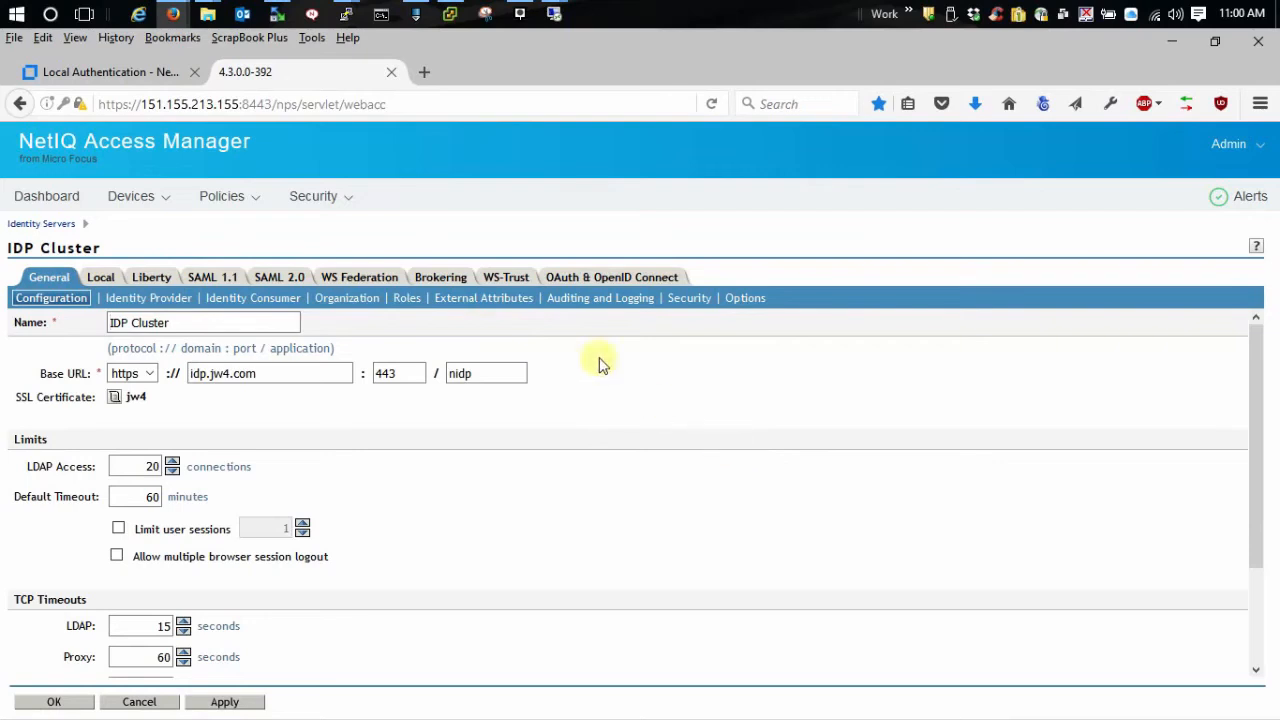
pyautogui.click(592, 310)
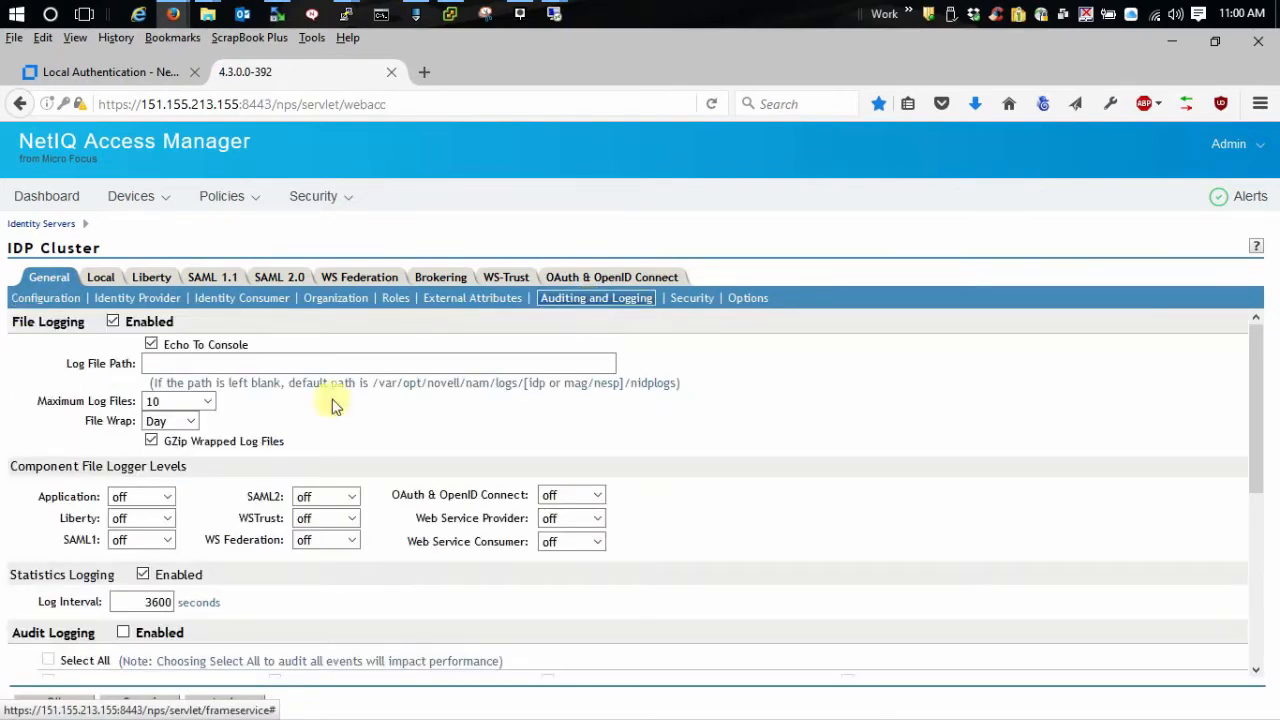
pyautogui.click(168, 503)
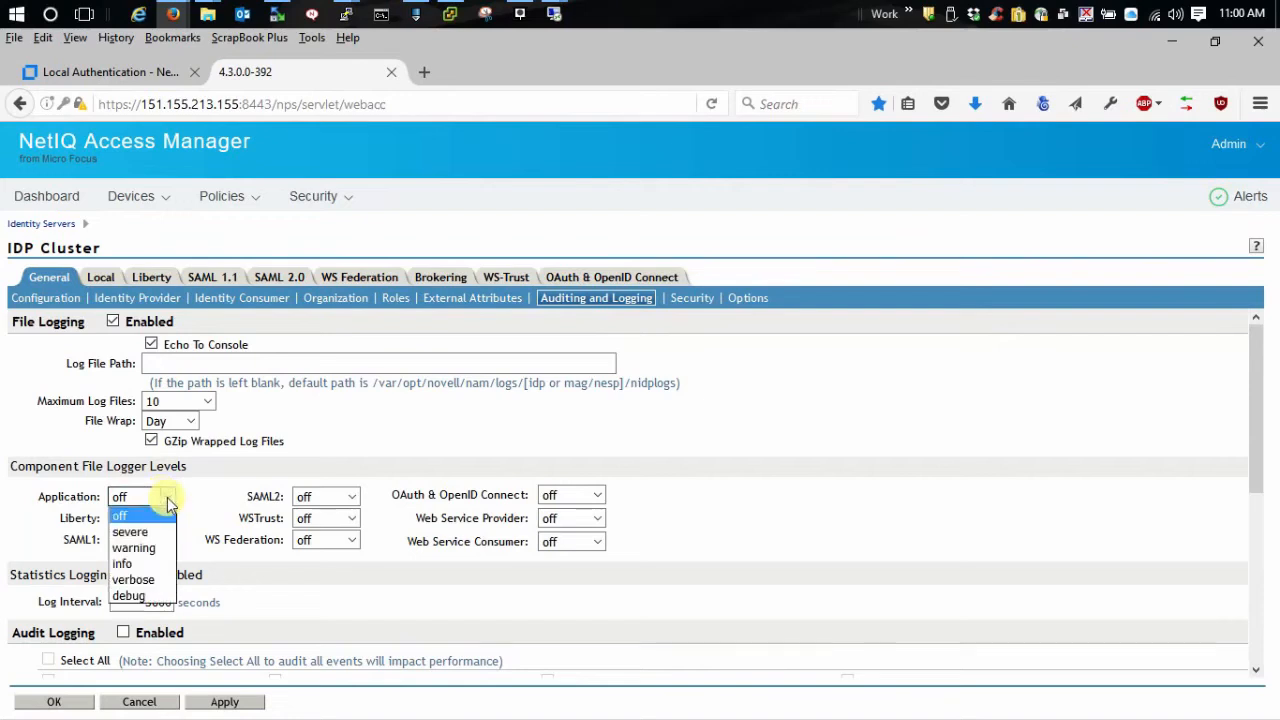
pyautogui.click(148, 596)
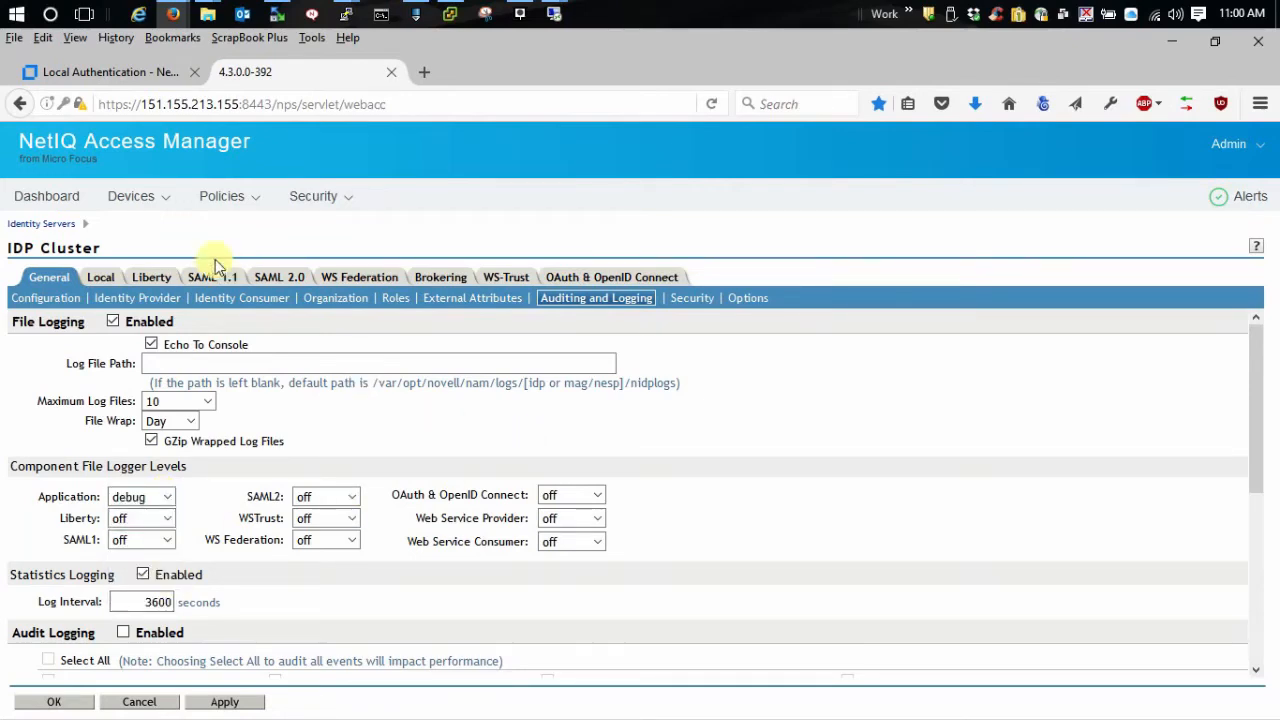
# Start a new local authentication class named Kerberos-Class using the Kerberos Class Java class and proceed to its properties
pyautogui.click(102, 279)
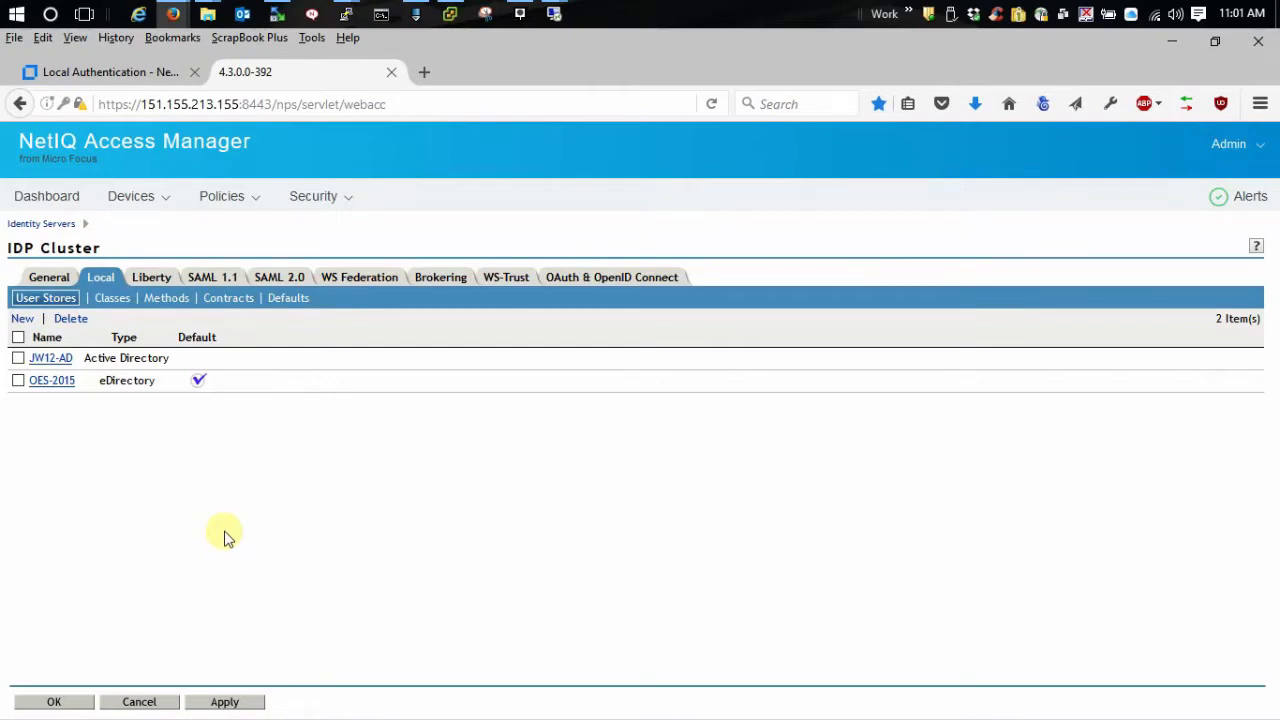
pyautogui.click(103, 289)
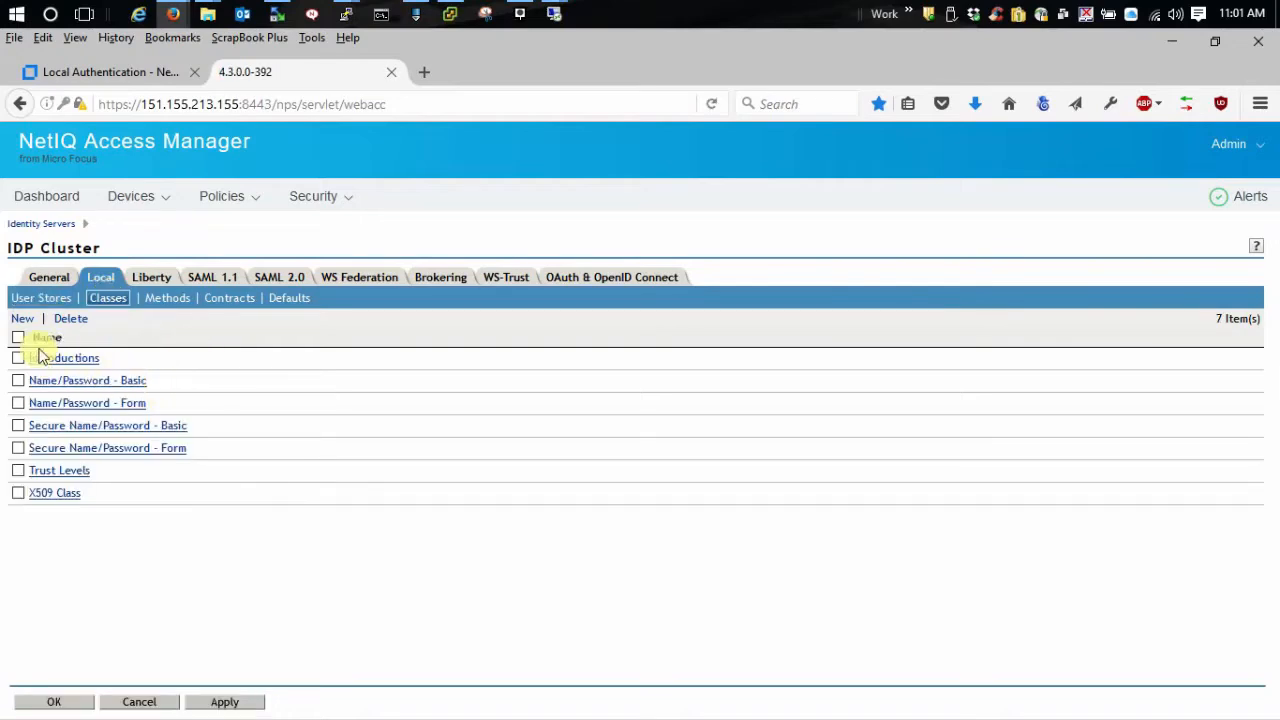
pyautogui.click(20, 324)
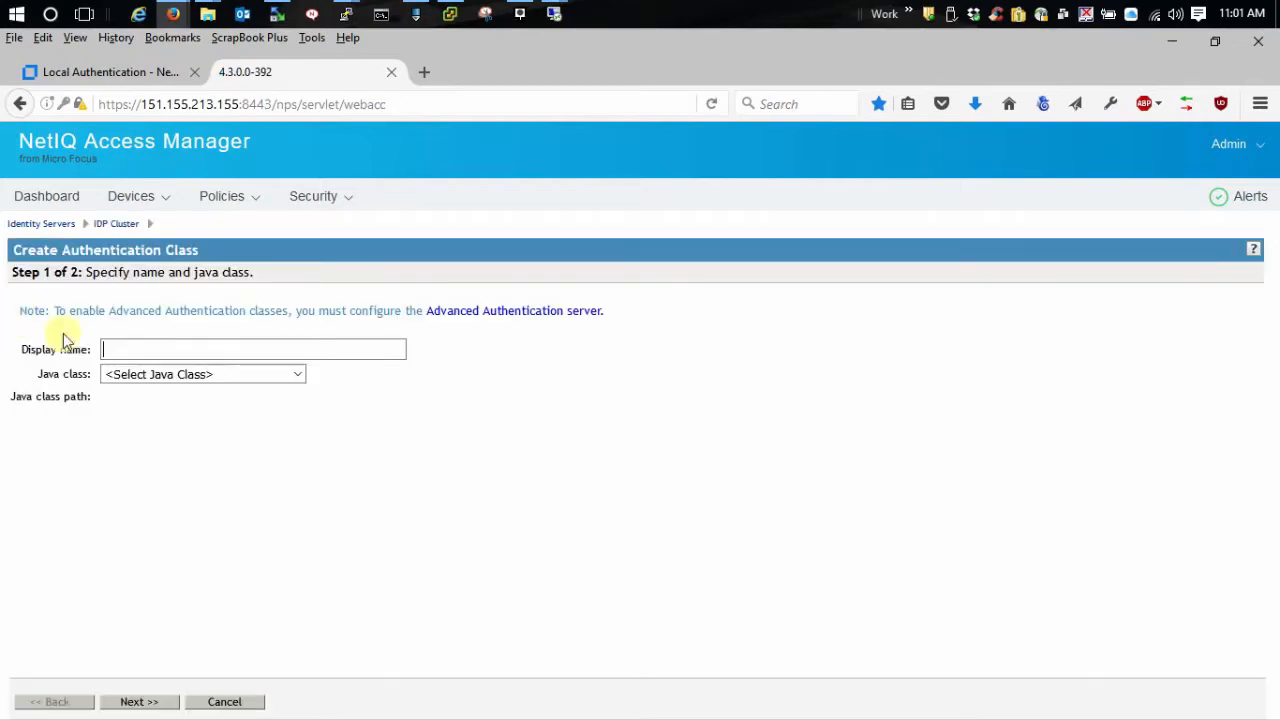
pyautogui.click(340, 347)
pyautogui.write('K')
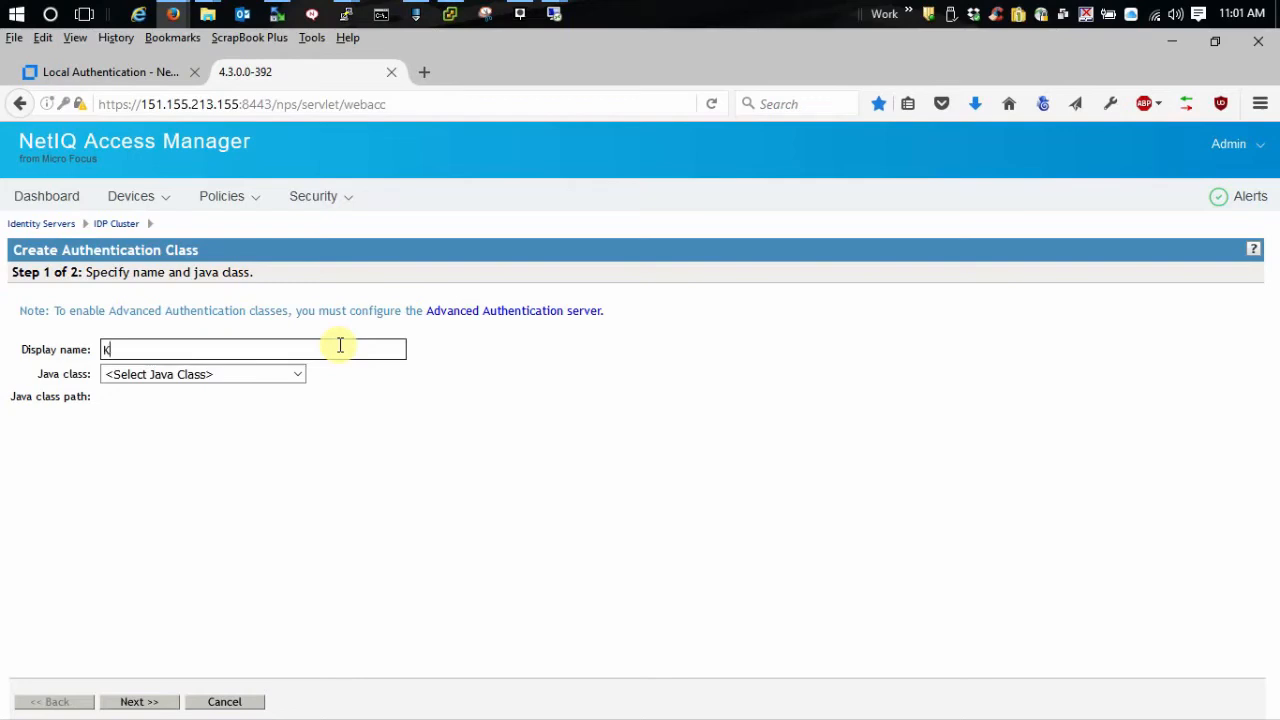
pyautogui.write('erberos-Class')
pyautogui.click(298, 376)
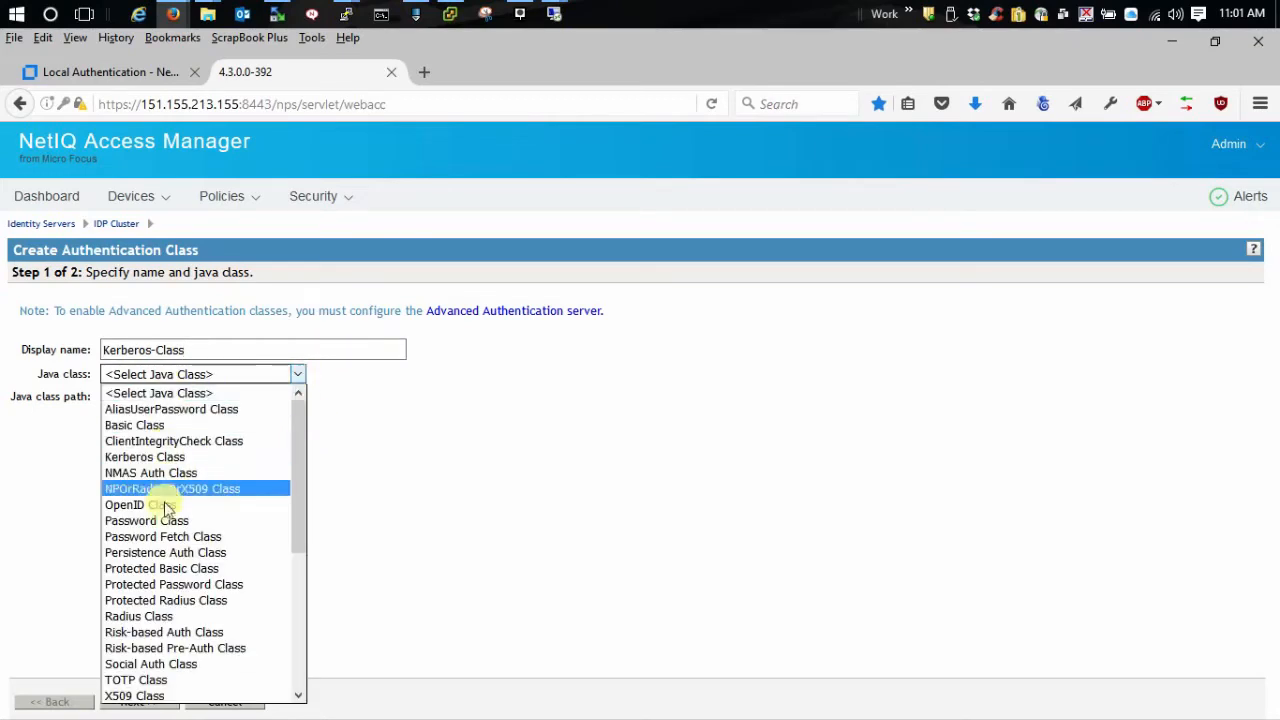
pyautogui.click(138, 426)
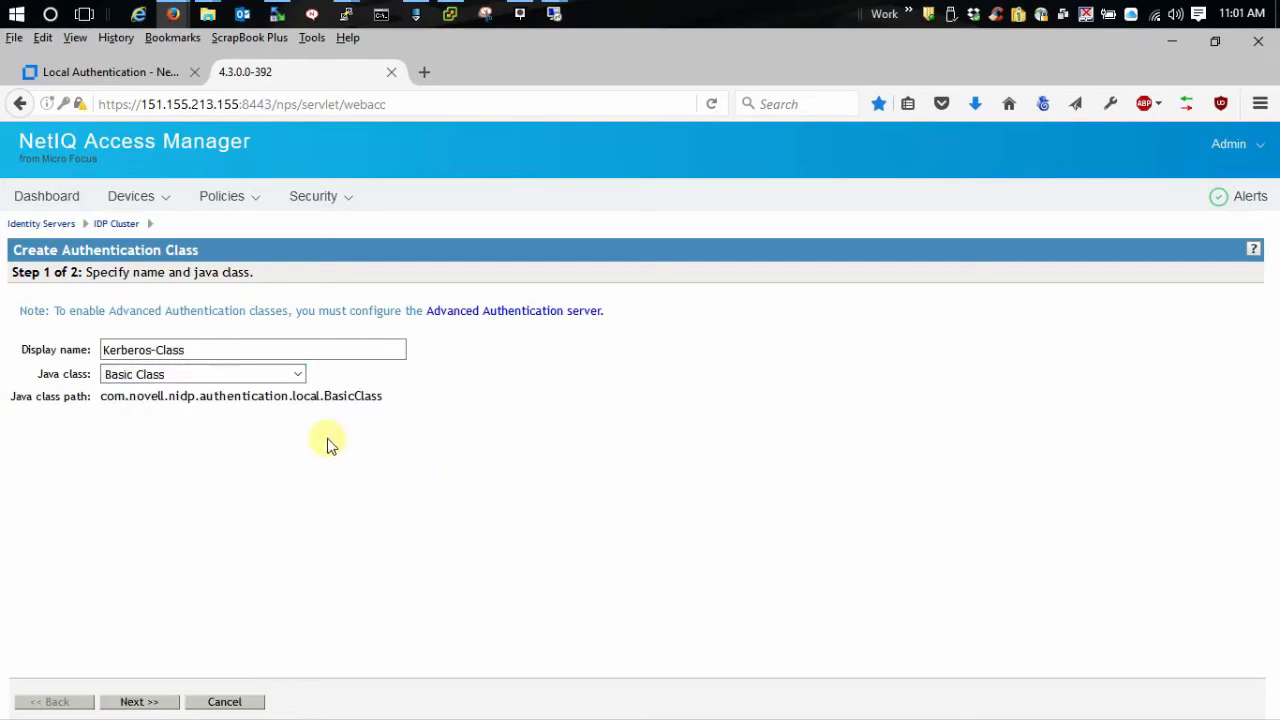
pyautogui.click(298, 374)
pyautogui.click(166, 441)
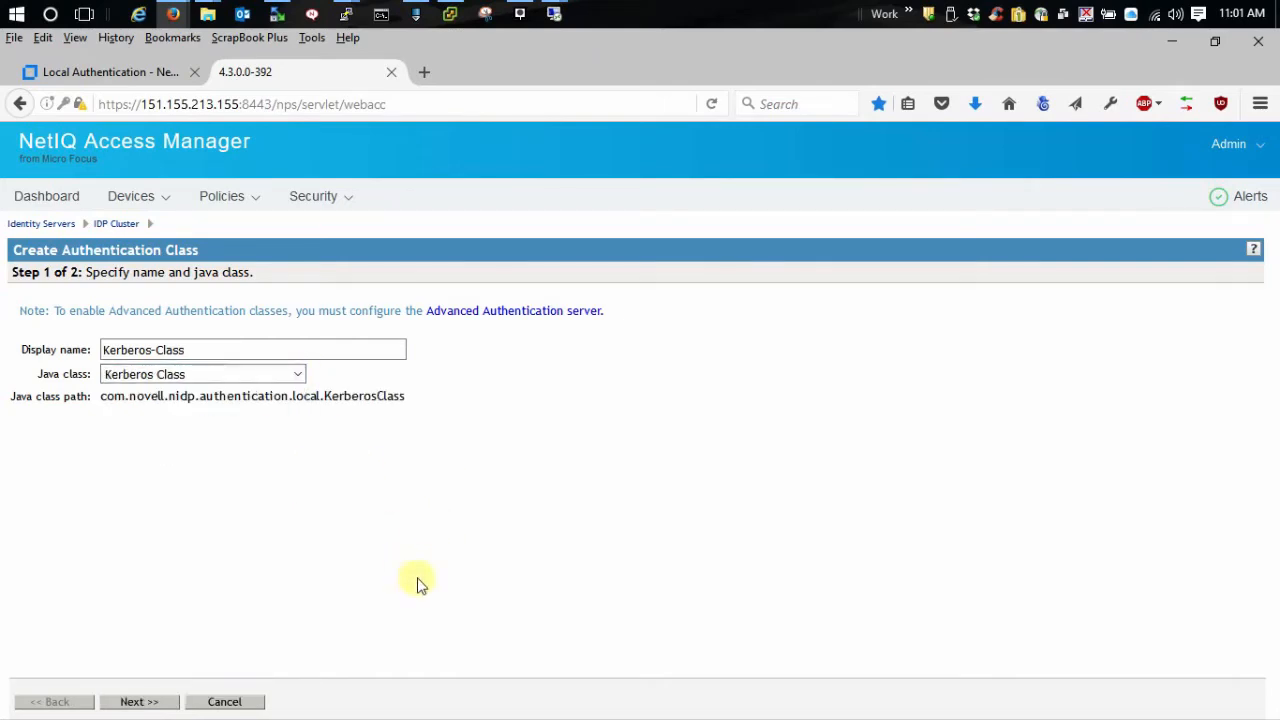
pyautogui.click(127, 704)
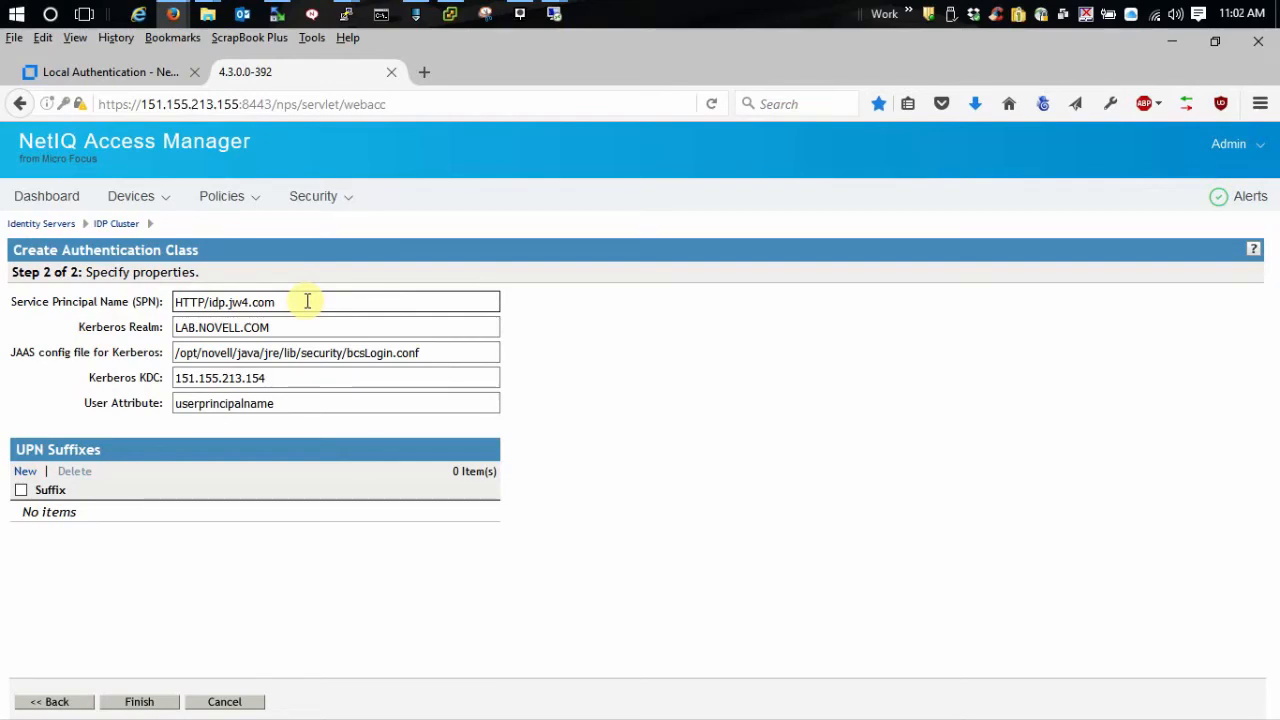
# Set the class's Kerberos realm to JW12.JW.COM and its KDC to 151.155.213.158, and finish creating the class
pyautogui.moveTo(300, 327); pyautogui.dragTo(172, 327)
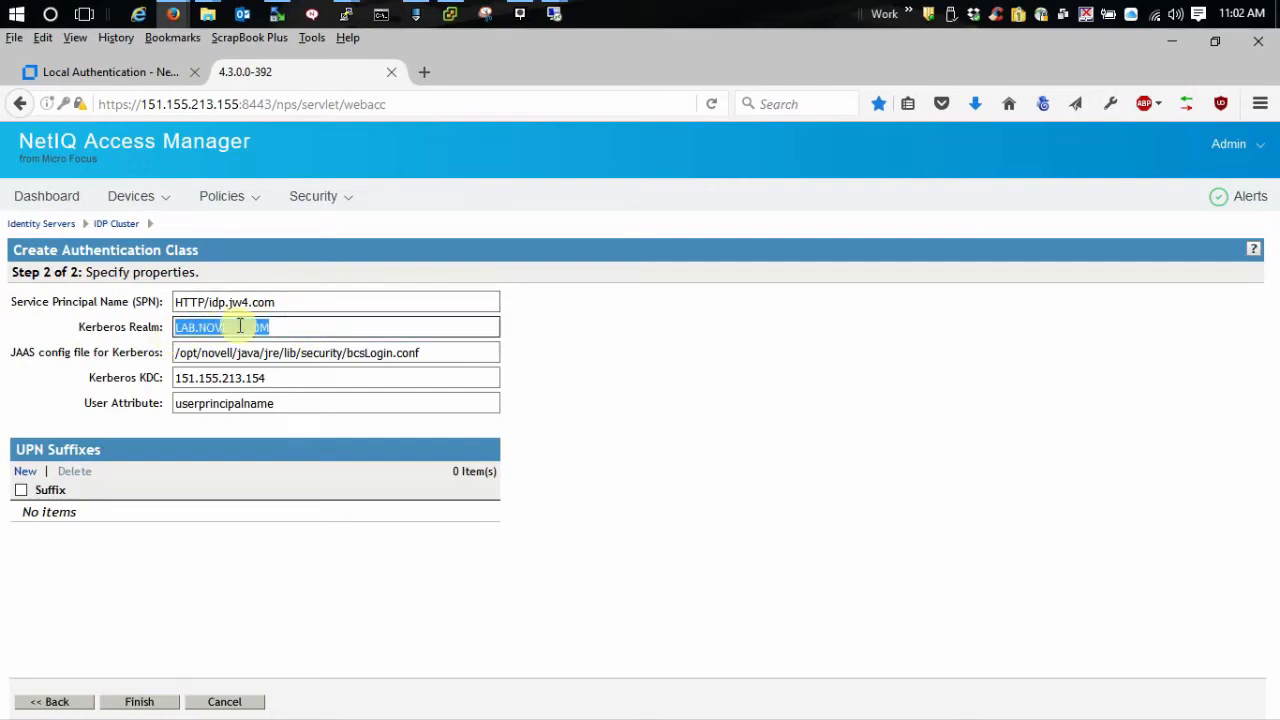
pyautogui.press('BackSpace')
pyautogui.write('JW1')
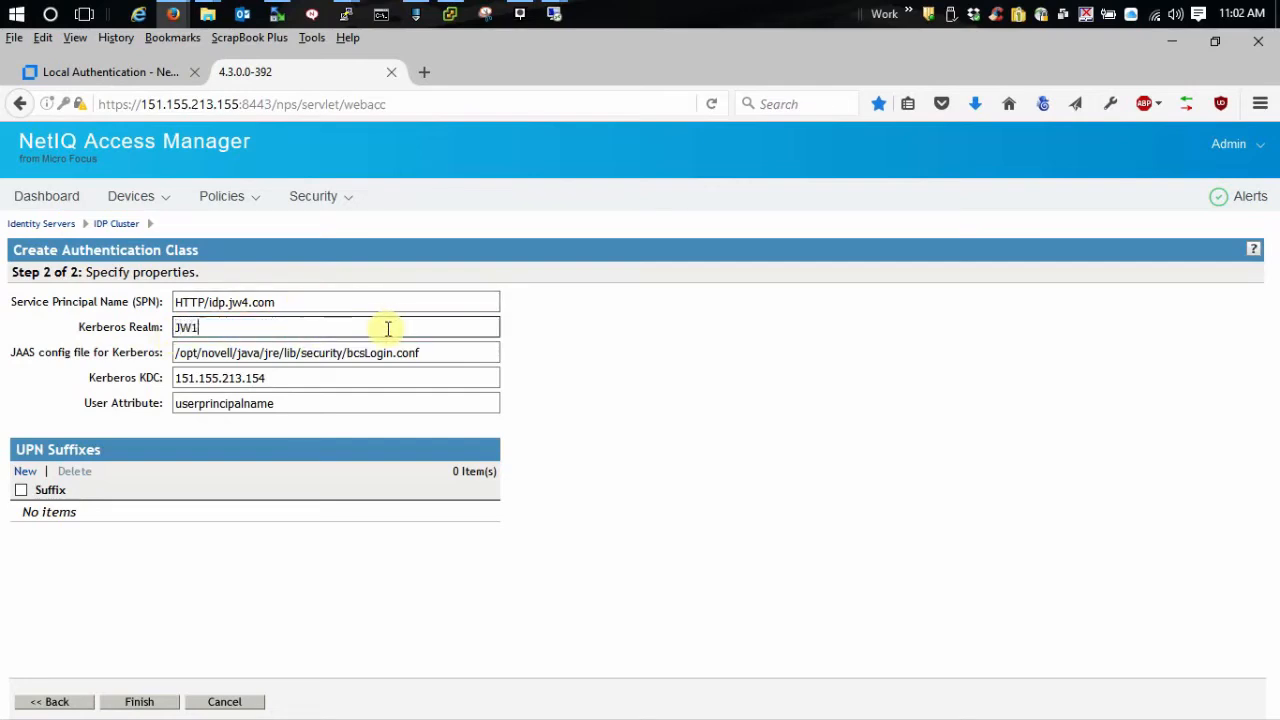
pyautogui.write('2.JW.COM')
pyautogui.click(458, 351)
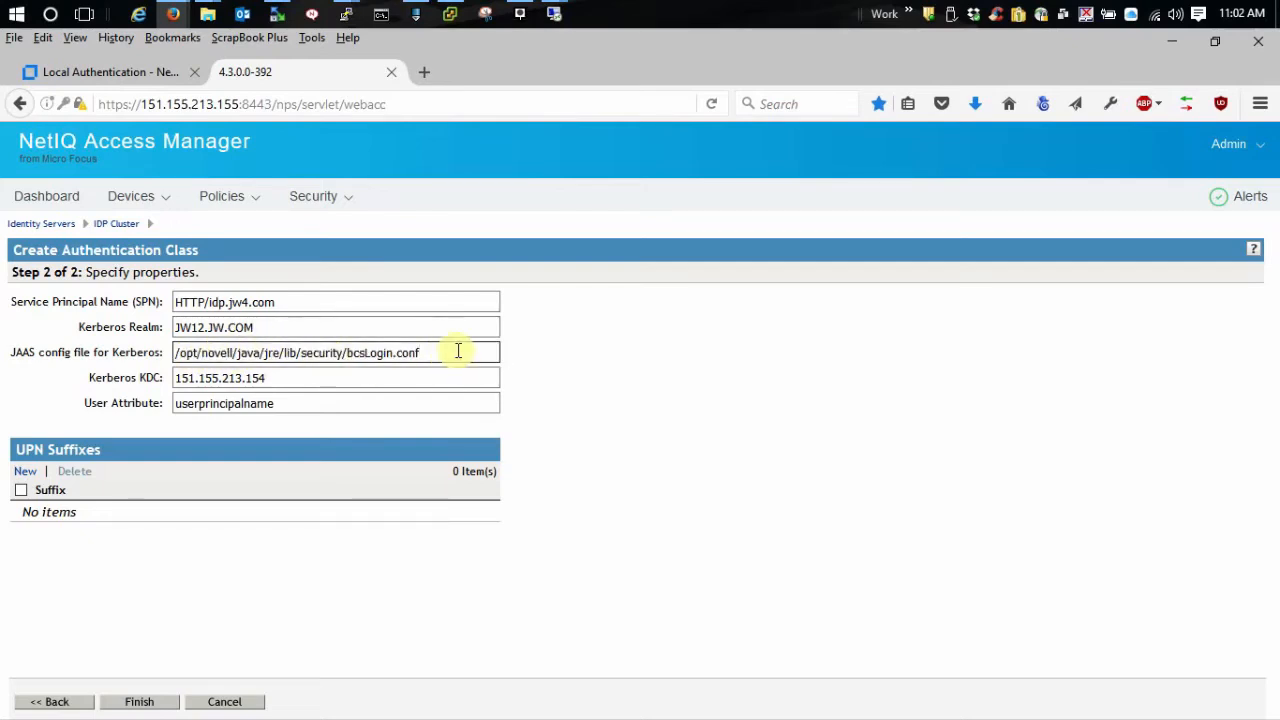
pyautogui.click(295, 380)
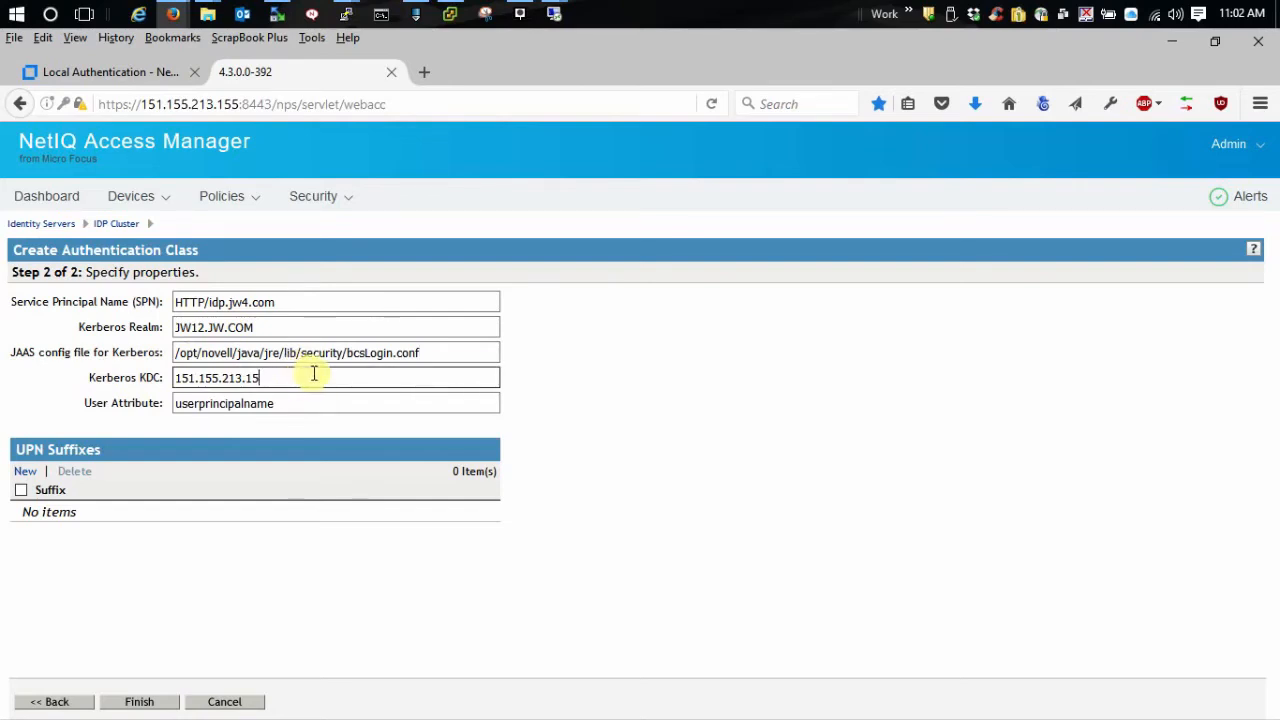
pyautogui.write('8')
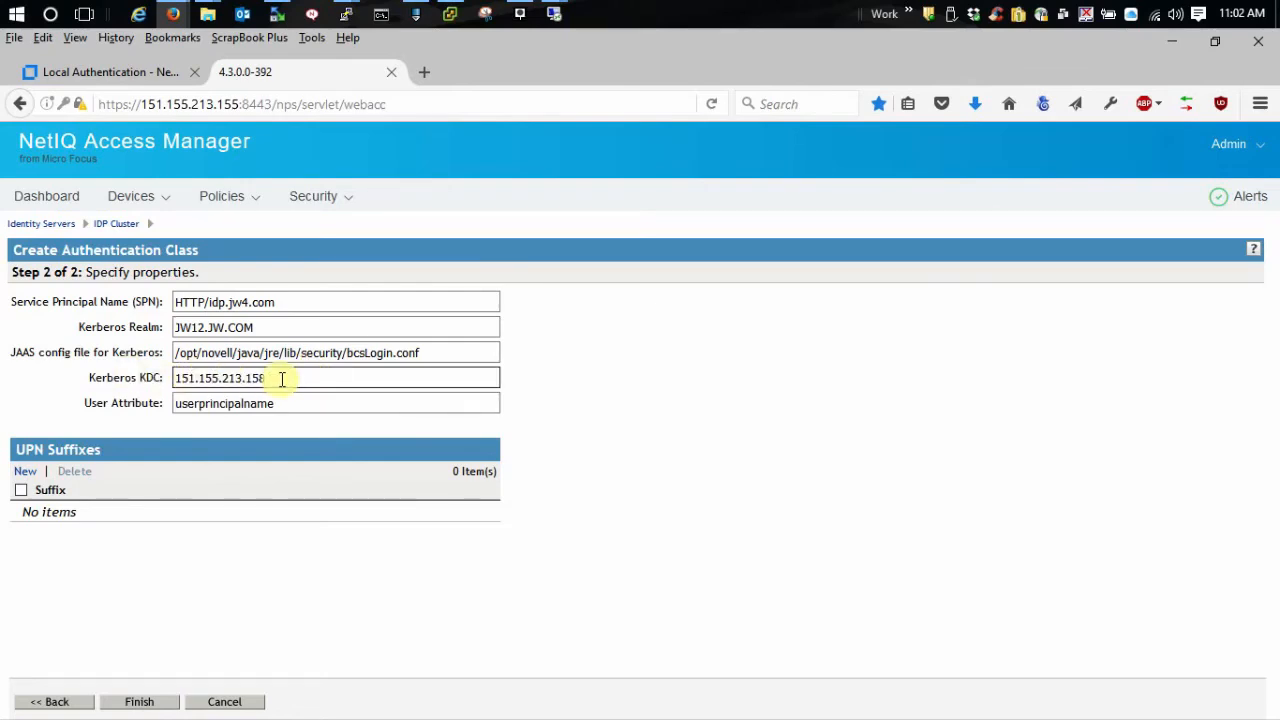
pyautogui.click(345, 354)
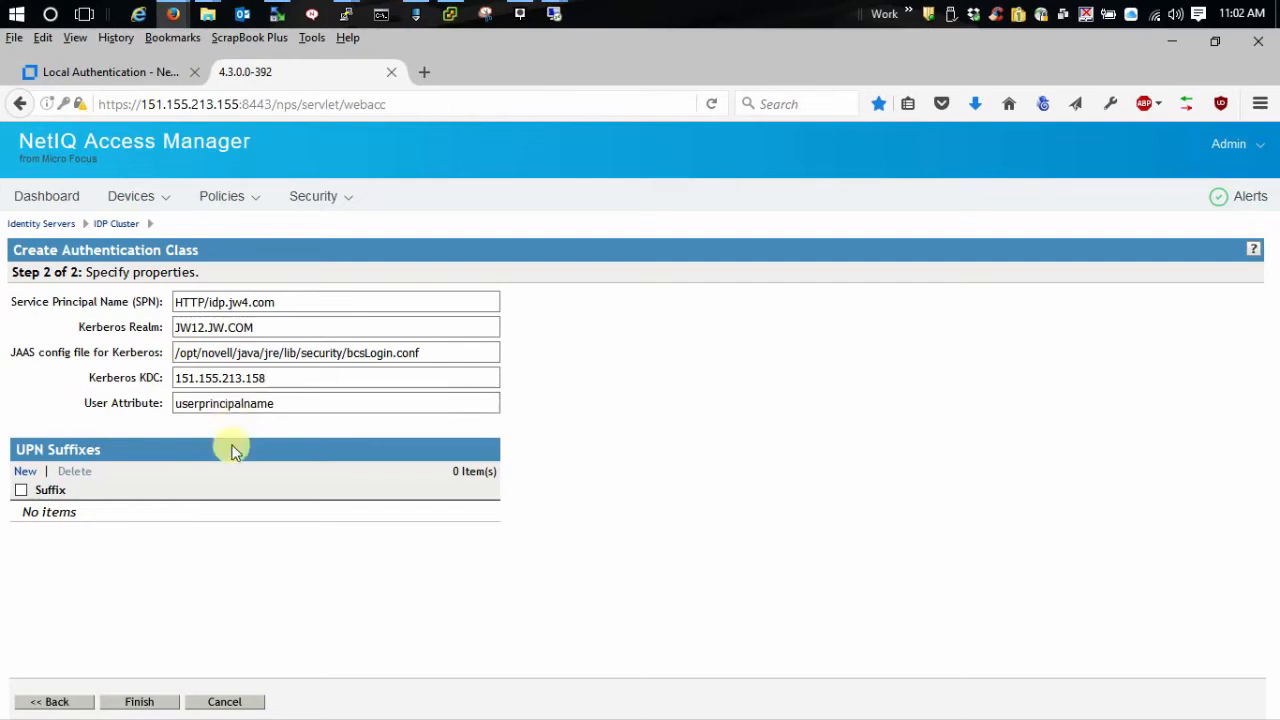
pyautogui.click(135, 703)
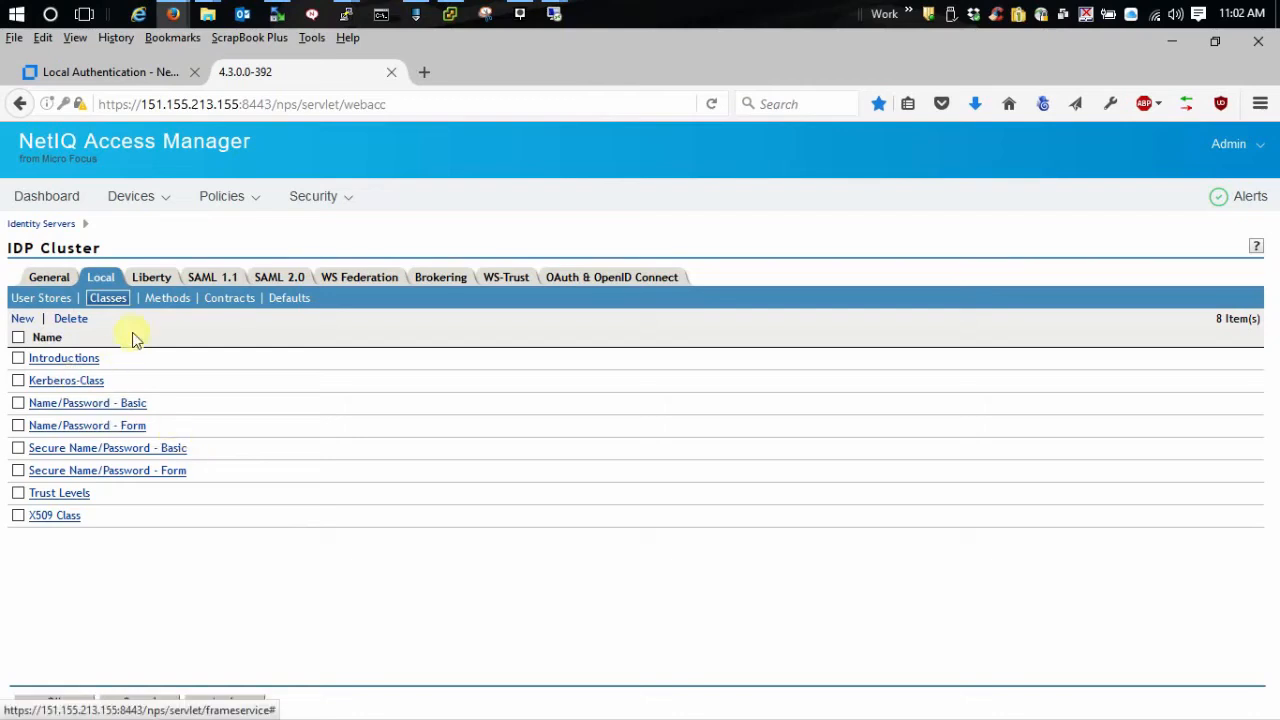
# Create an authentication method named Kerberos-Method that uses Kerberos-Class and the JW12-AD user store
pyautogui.click(162, 299)
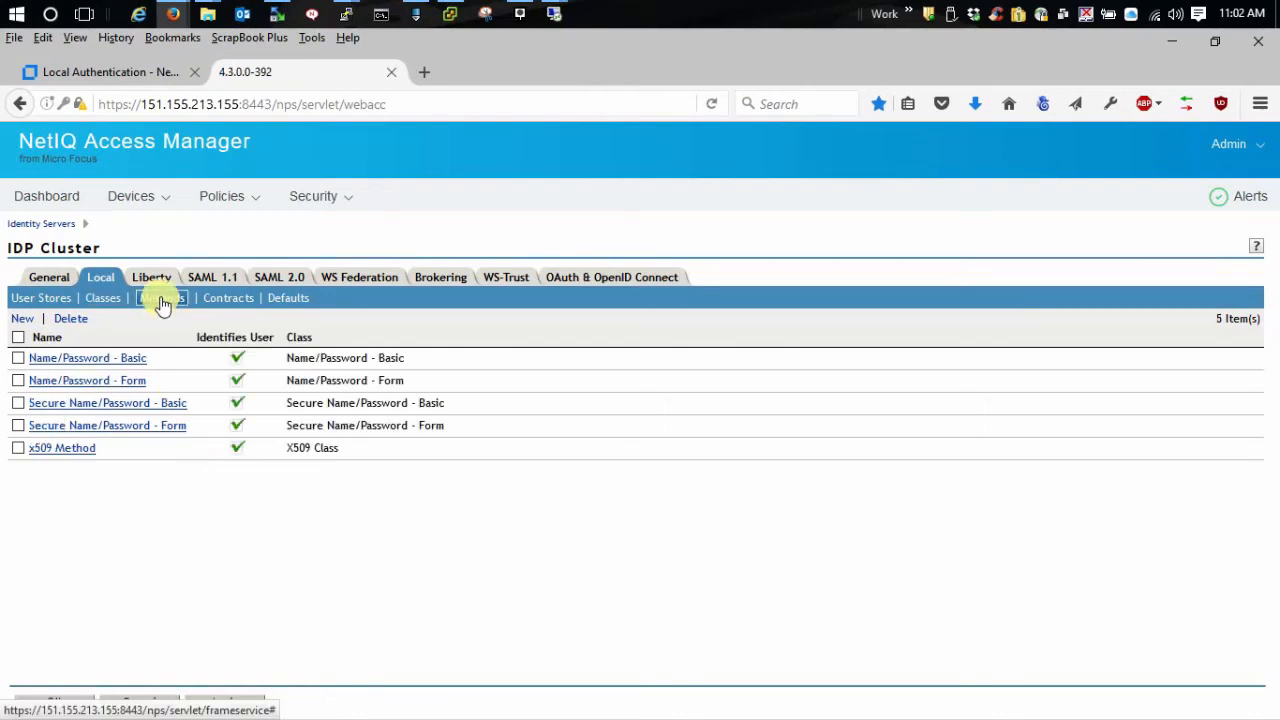
pyautogui.click(23, 319)
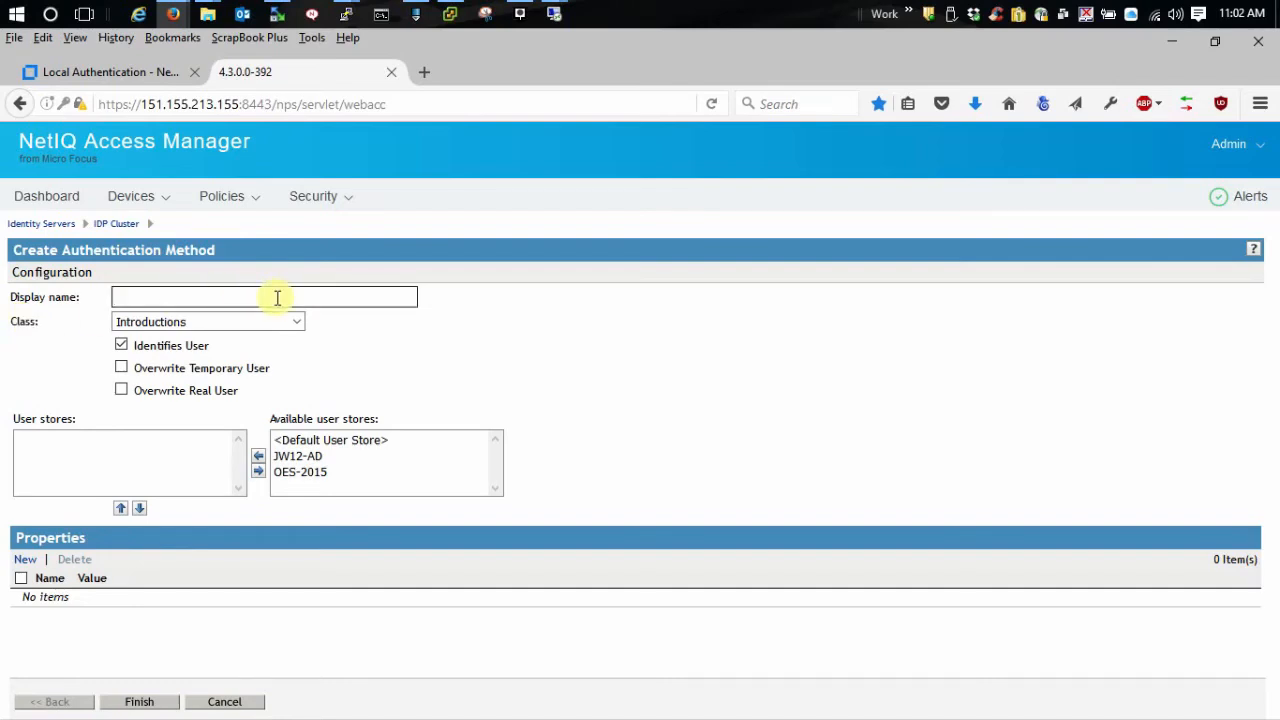
pyautogui.write('Kerberos-Method')
pyautogui.click(297, 322)
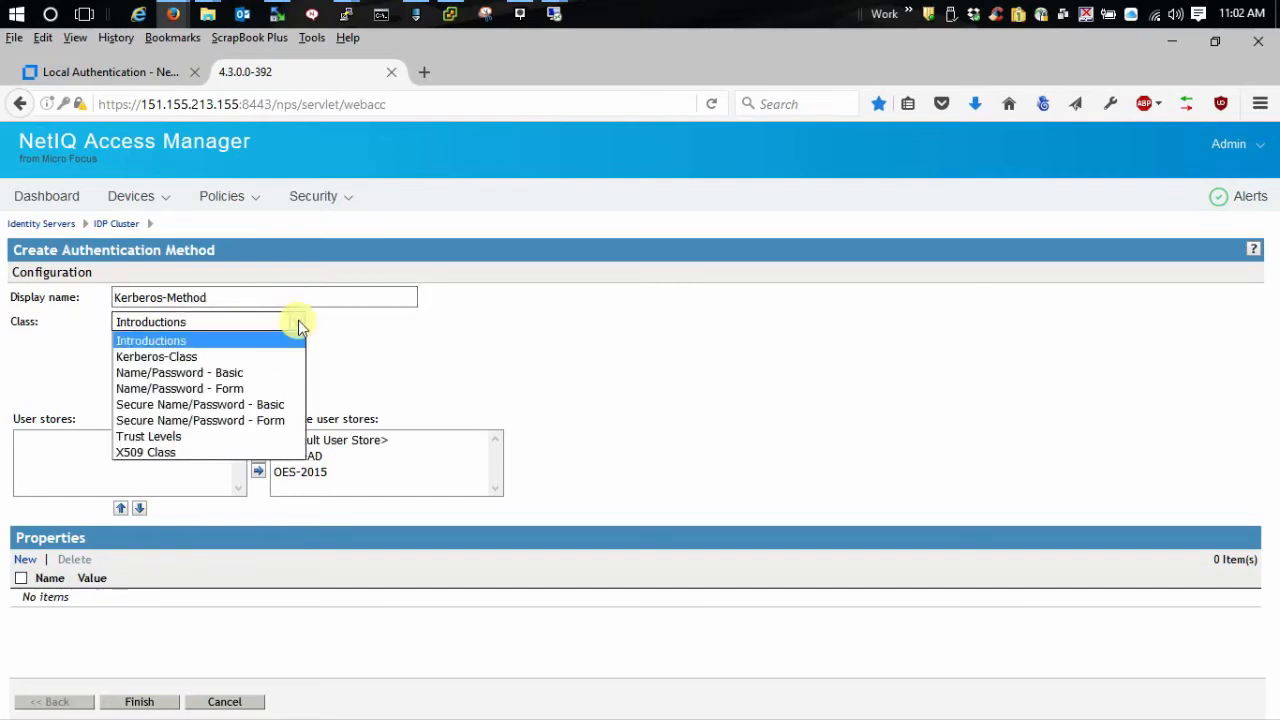
pyautogui.click(160, 357)
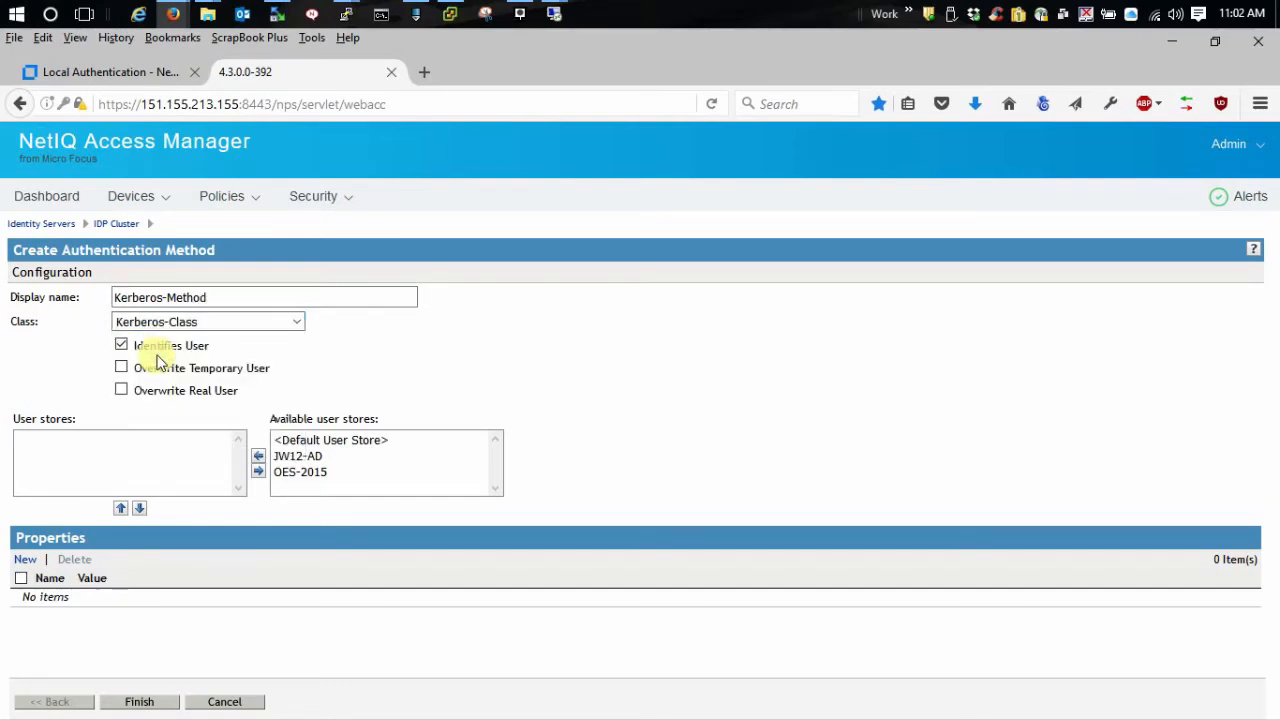
pyautogui.click(305, 456)
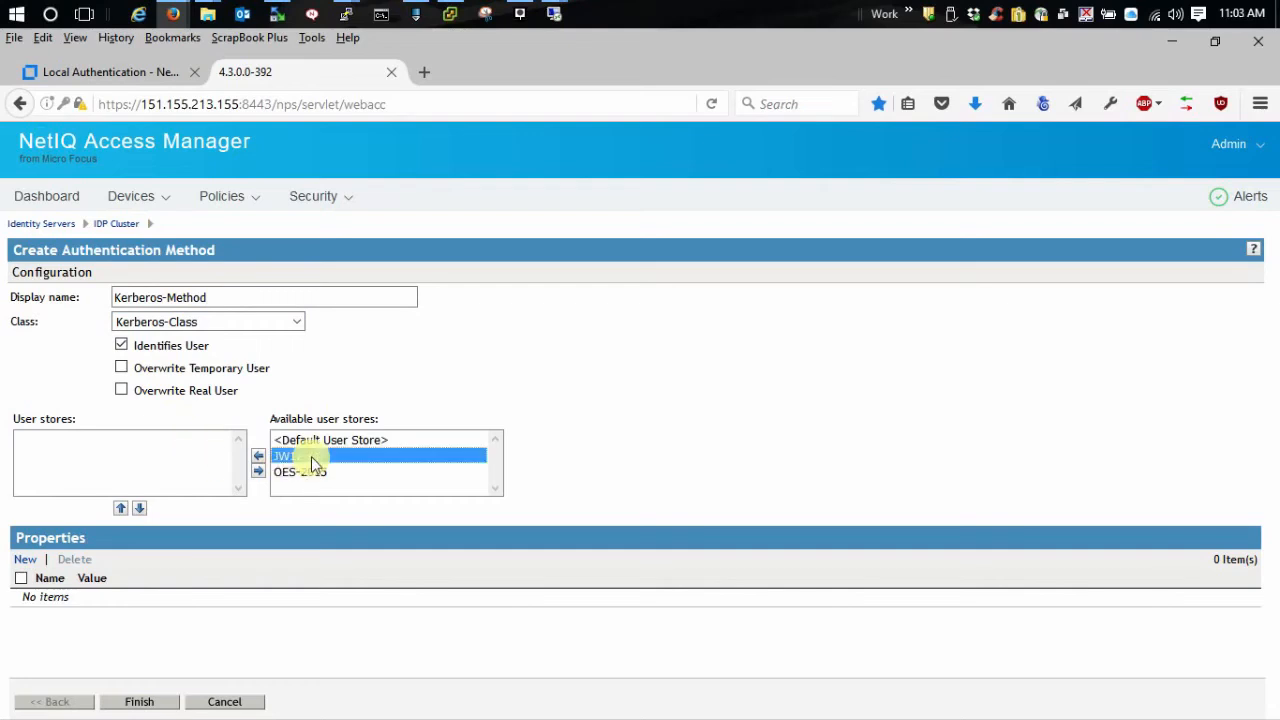
pyautogui.click(259, 456)
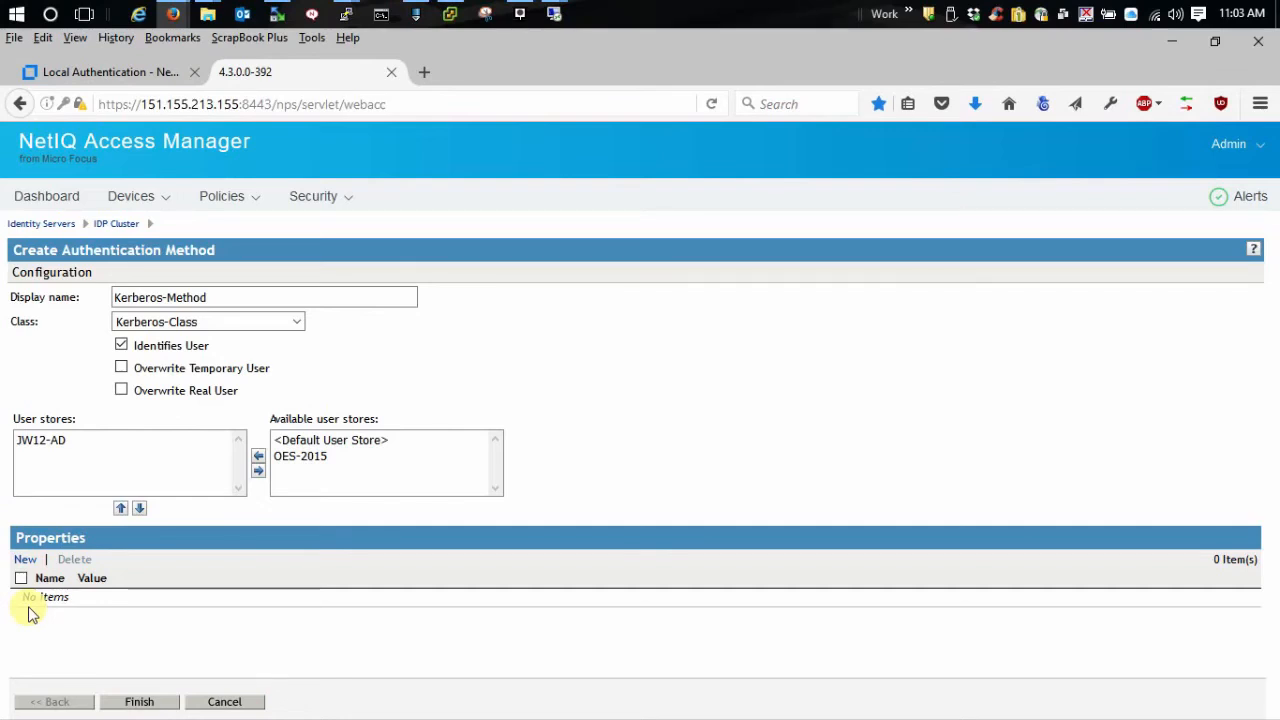
pyautogui.click(138, 701)
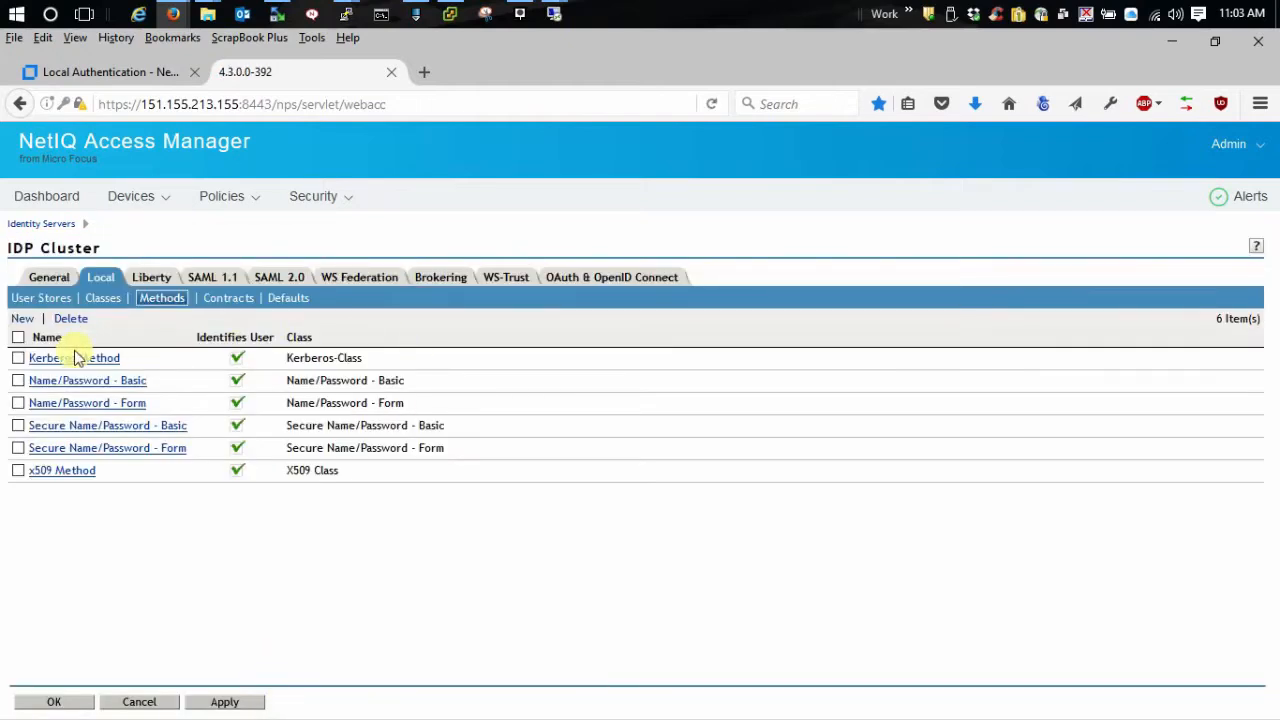
# Define a new authentication contract named Kerberos-Contract with URI Kerb/URI and Kerberos-Method as its method, and proceed to its card values
pyautogui.click(215, 300)
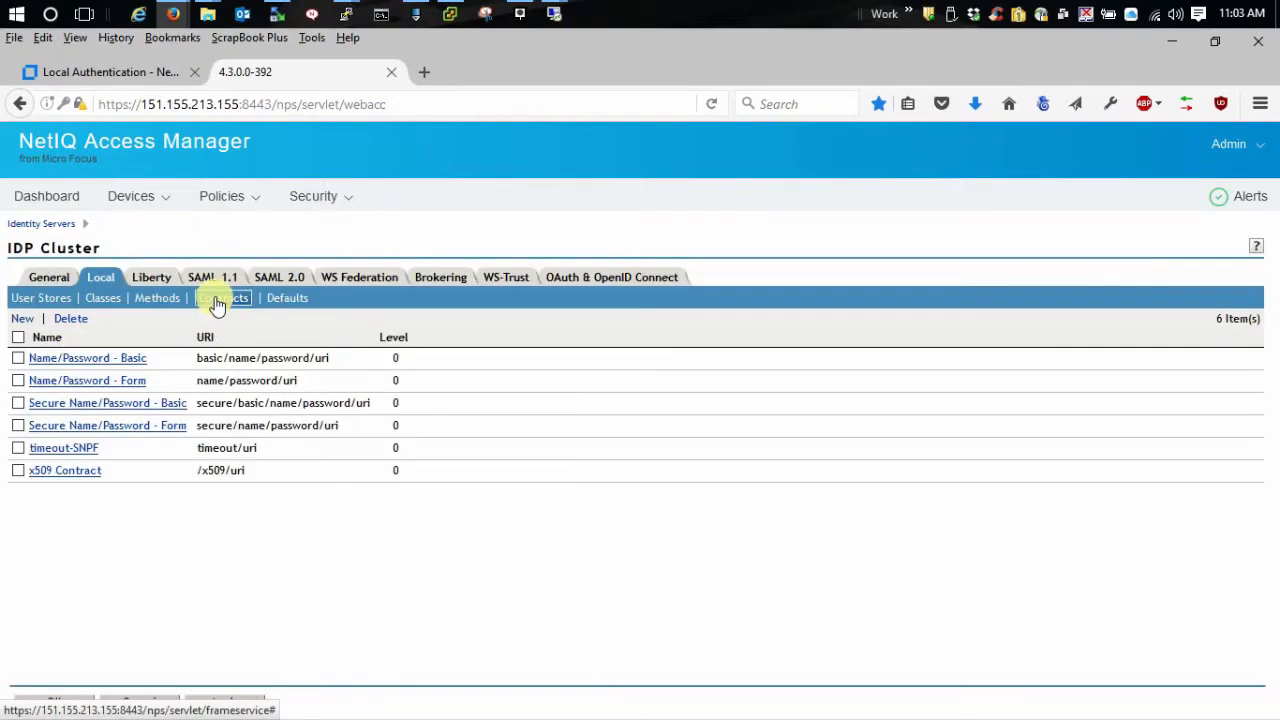
pyautogui.click(15, 320)
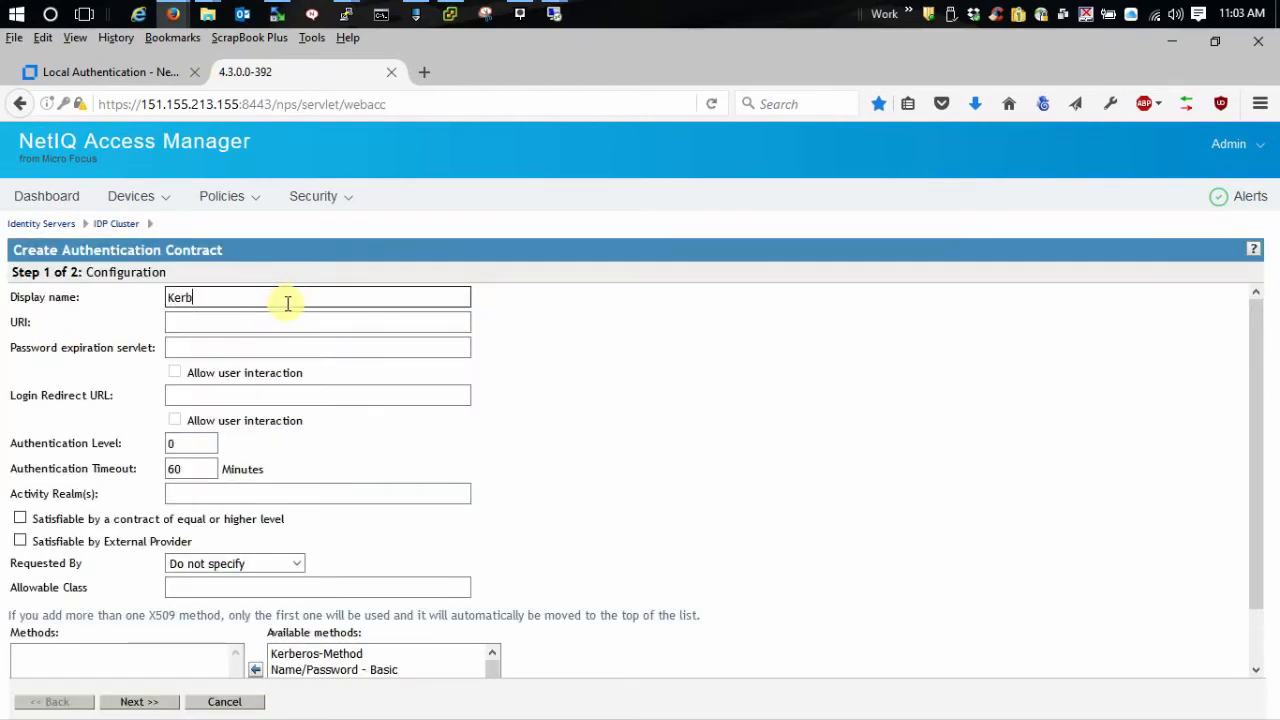
pyautogui.write('Kerberos-Contract')
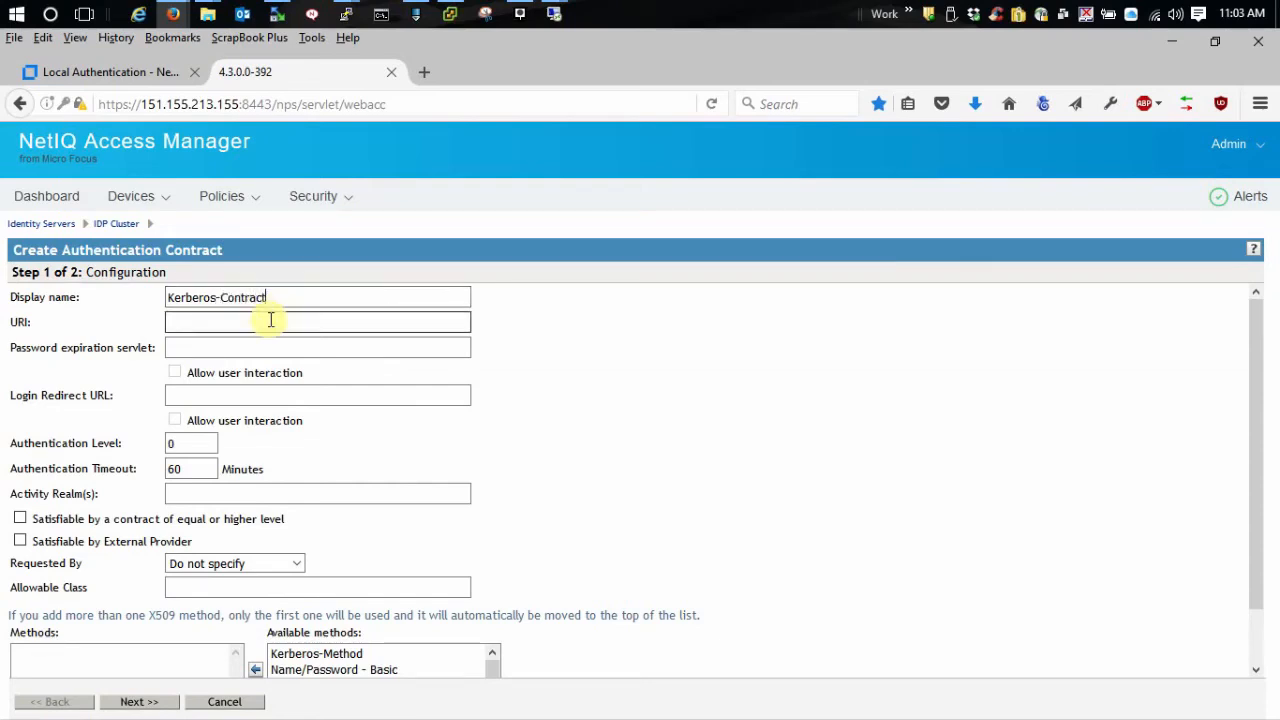
pyautogui.click(270, 320)
pyautogui.write('Kerb/URI')
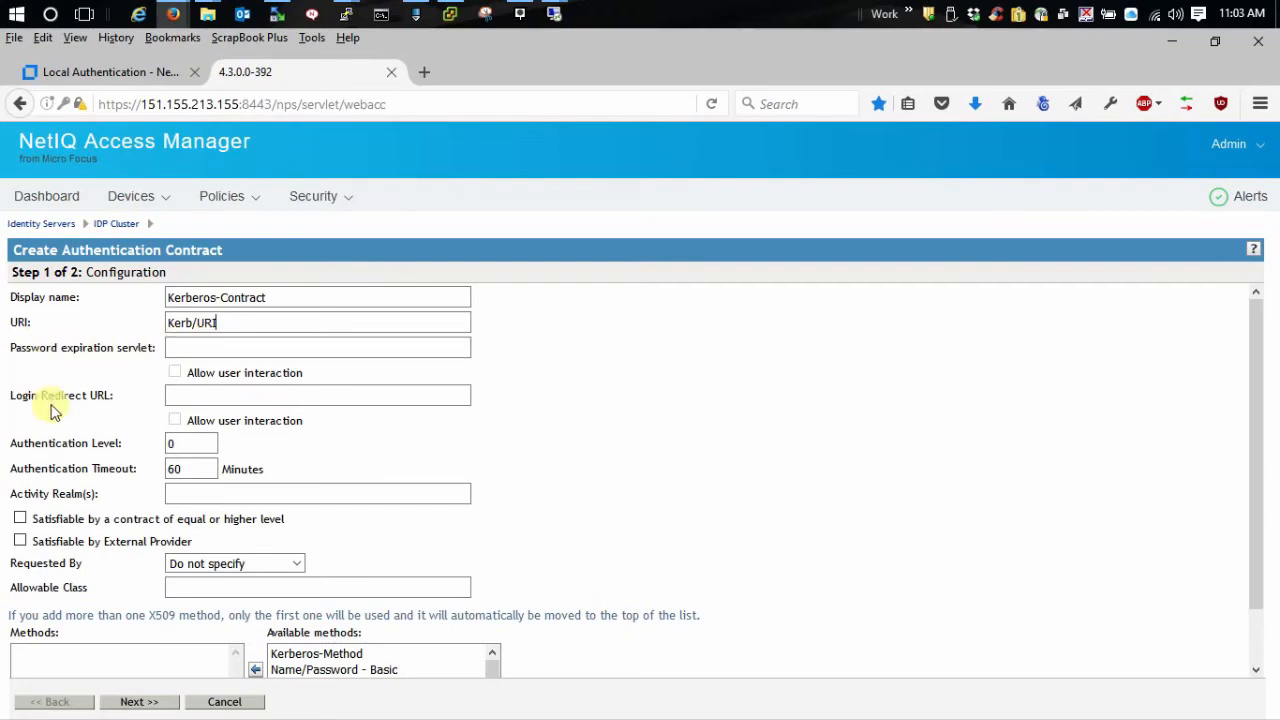
pyautogui.scroll(-1, 646, 520)
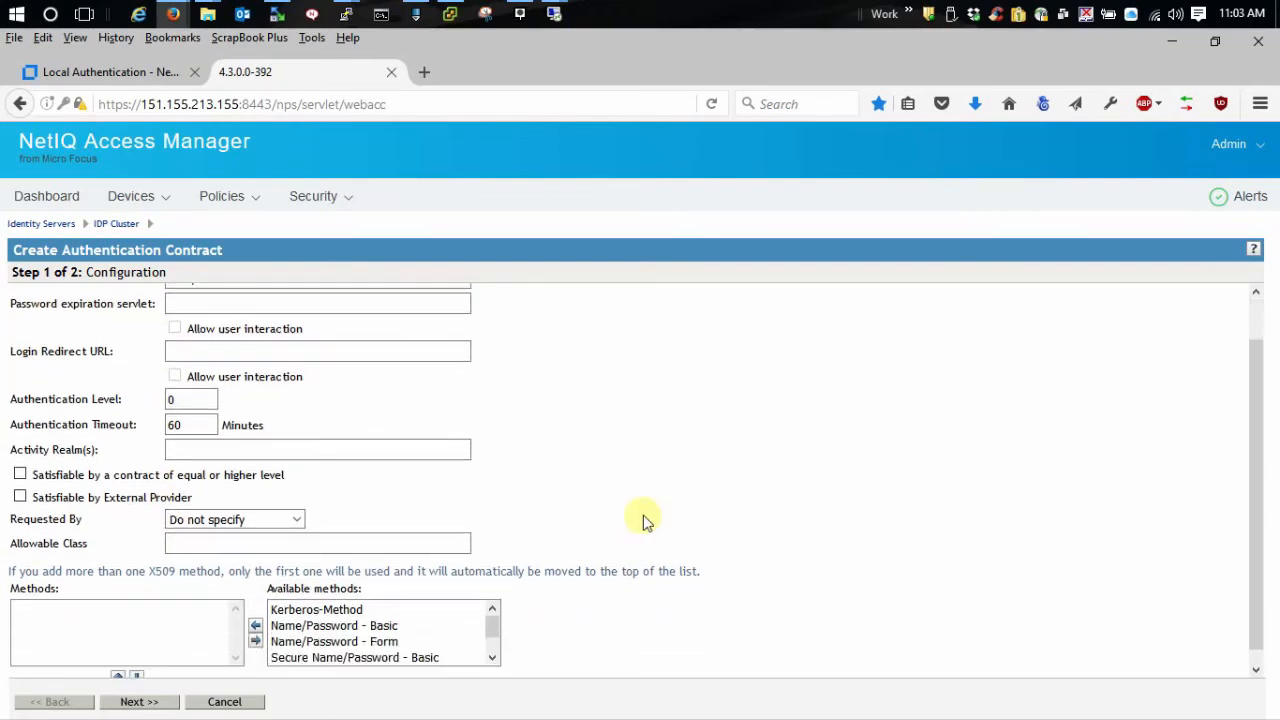
pyautogui.click(320, 595)
pyautogui.click(255, 611)
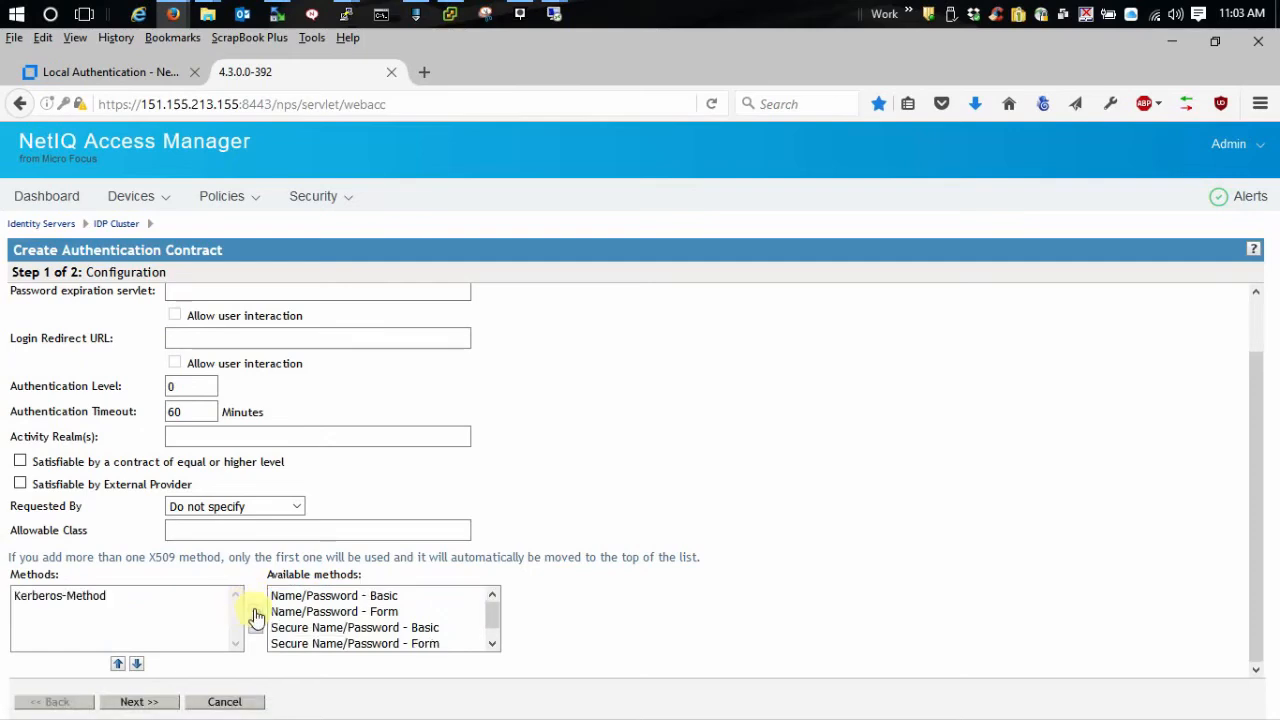
pyautogui.click(137, 703)
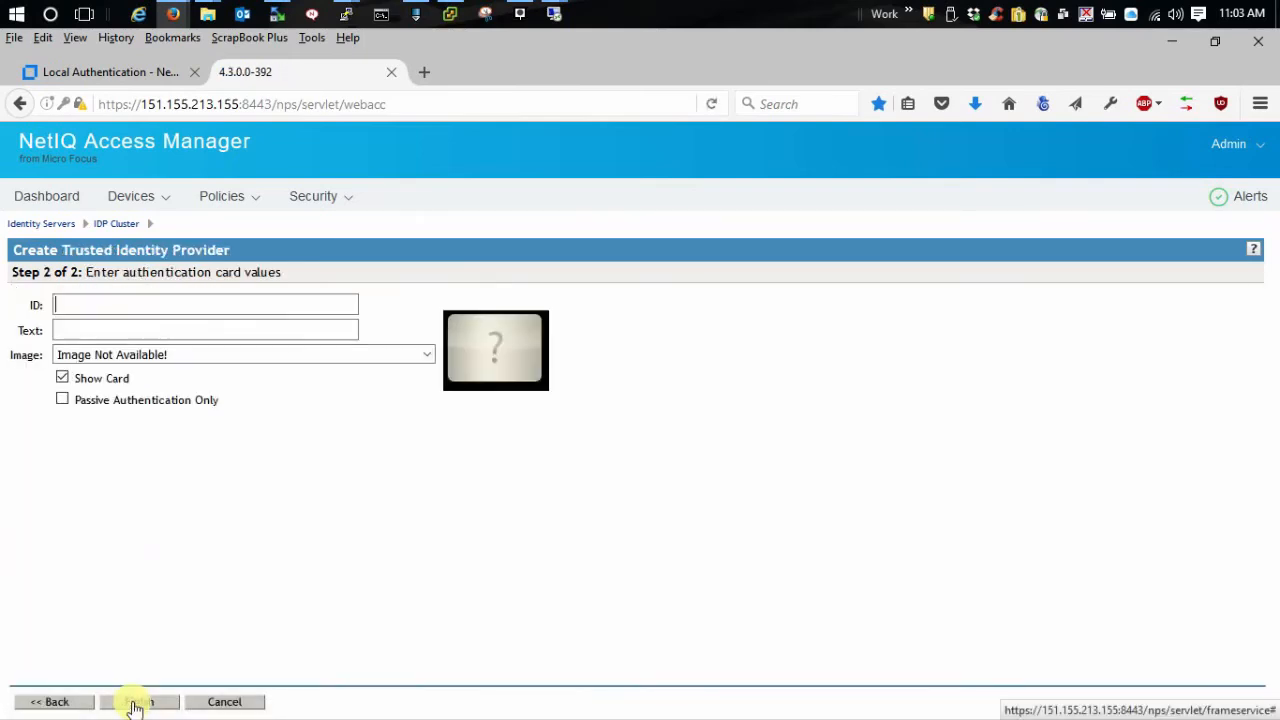
# Give the contract's authentication card the ID Kerb and the Kerberos image, and finish creating the contract
pyautogui.click(154, 300)
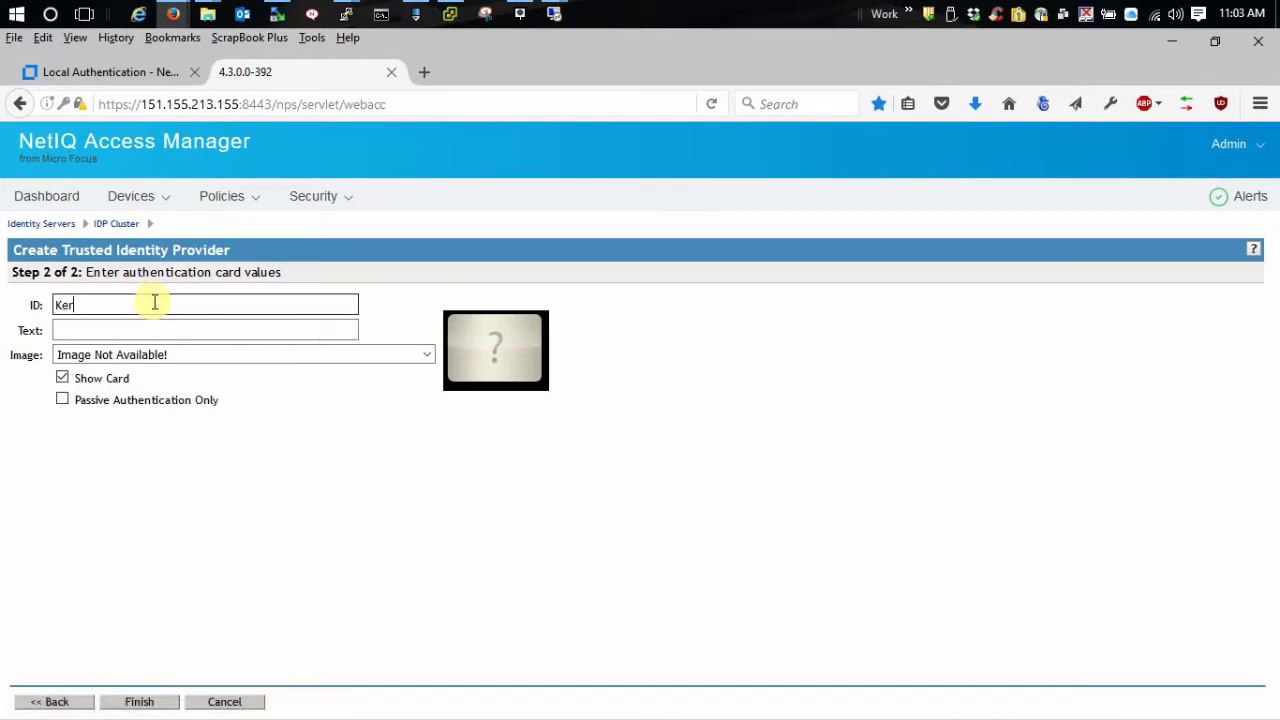
pyautogui.click(410, 352)
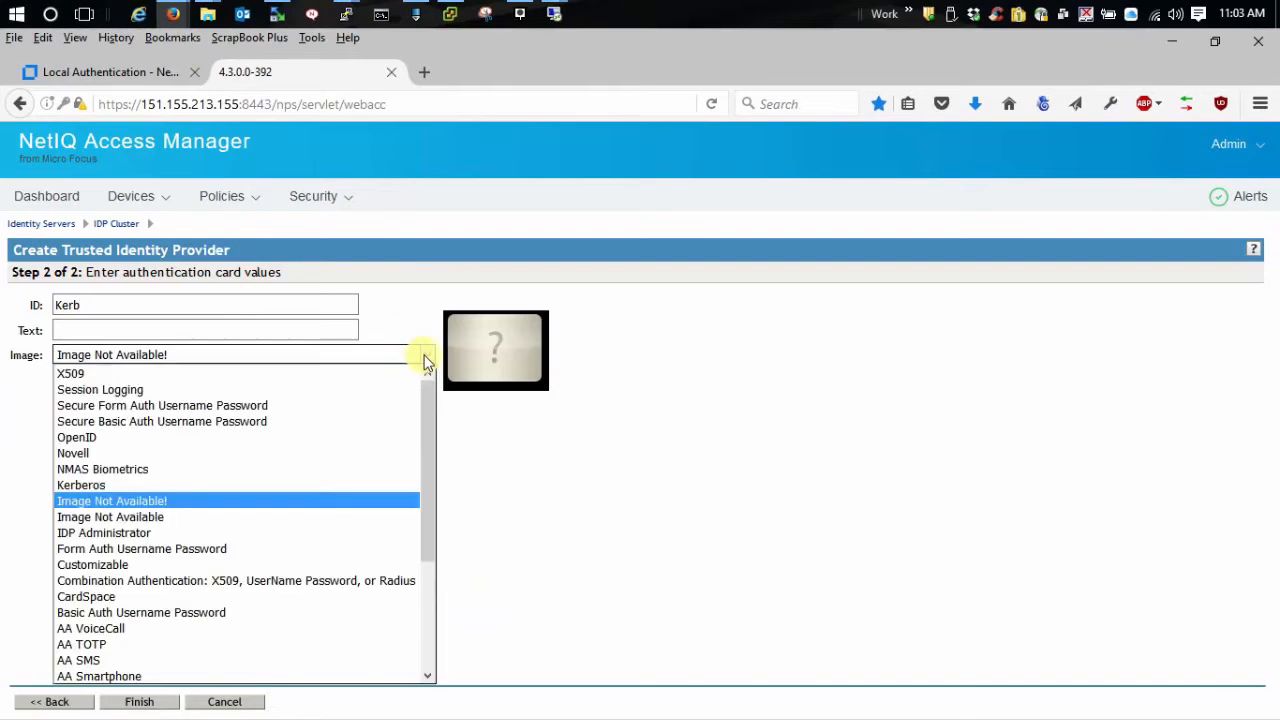
pyautogui.click(120, 486)
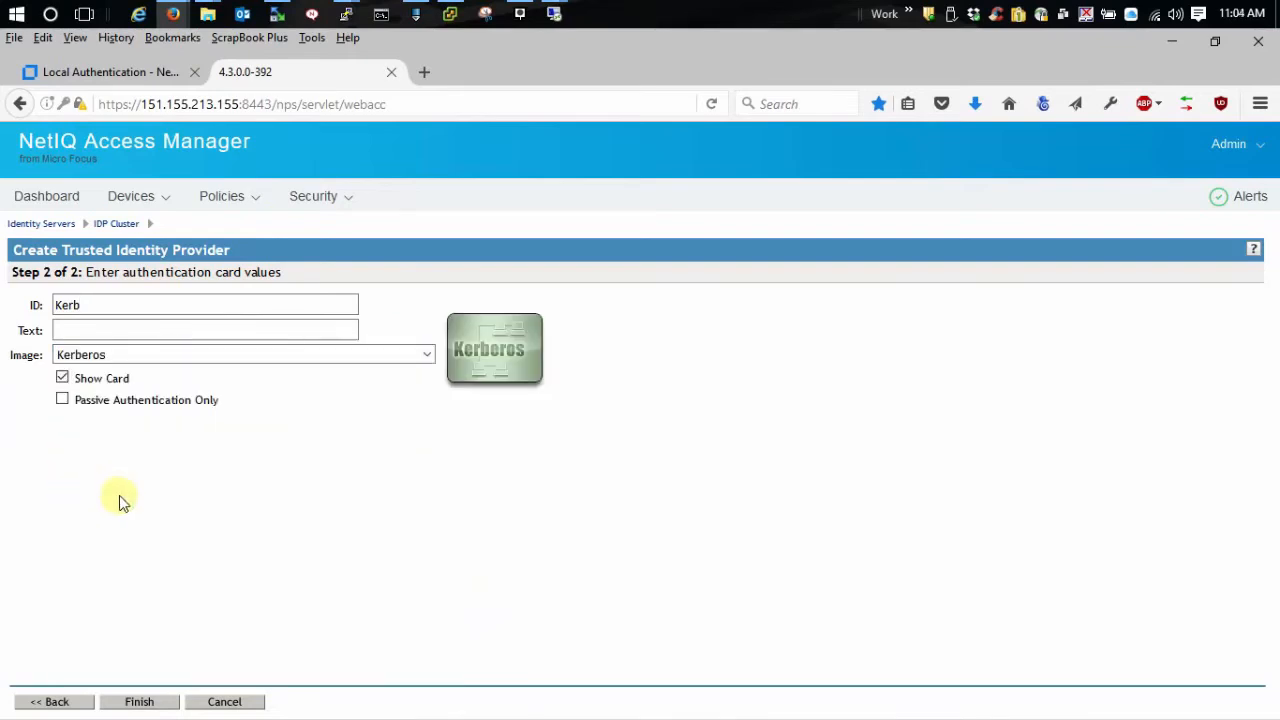
pyautogui.click(147, 703)
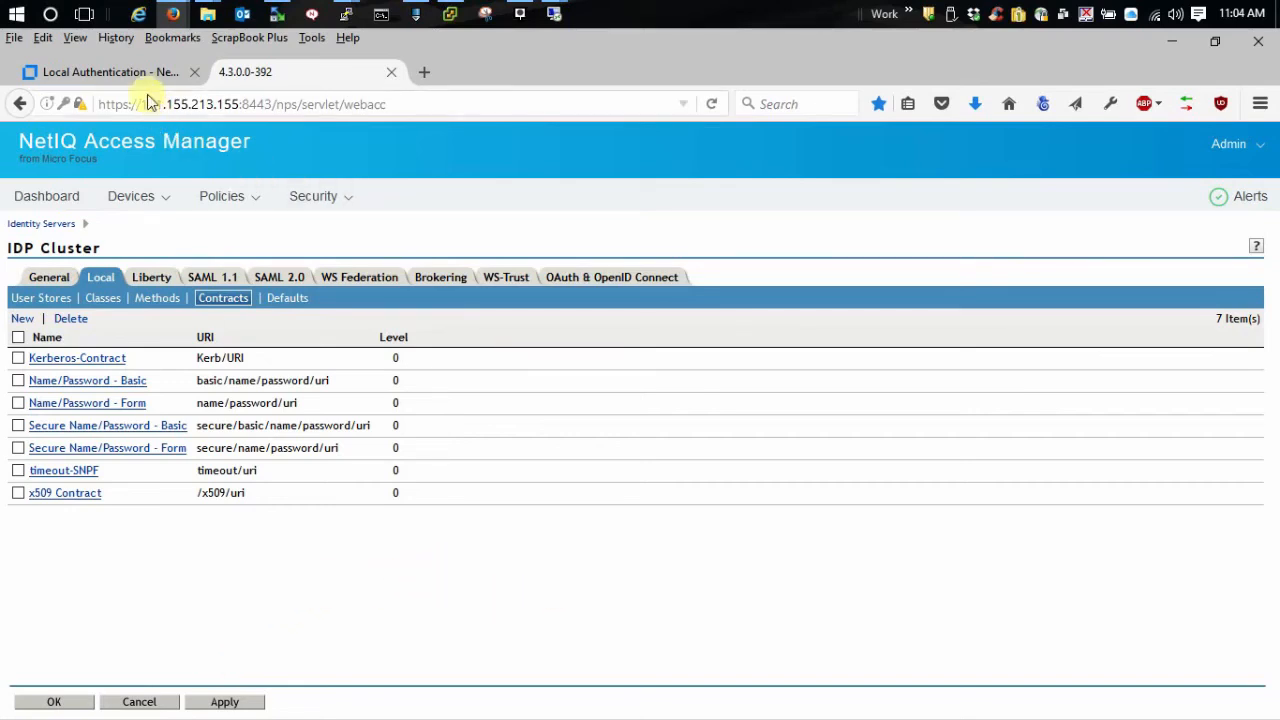
# Save the IDP Cluster changes and update the whole cluster with all configuration, refreshing the server status
pyautogui.click(53, 704)
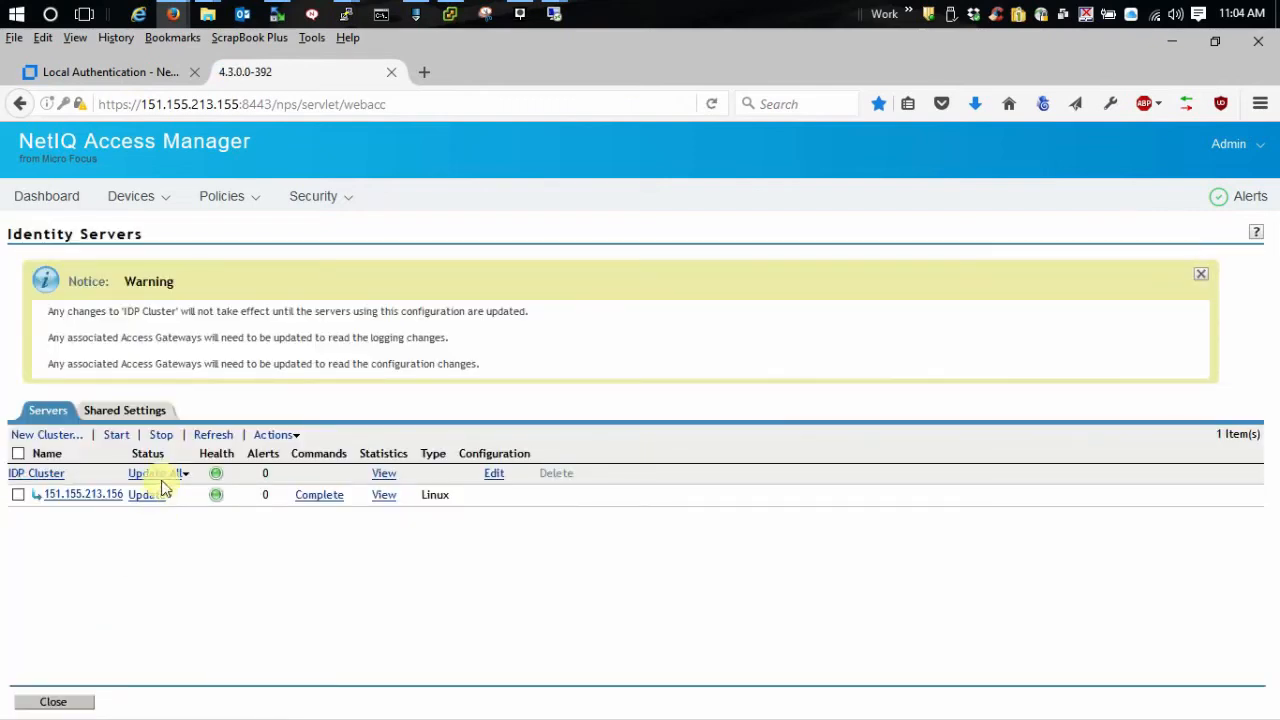
pyautogui.click(175, 474)
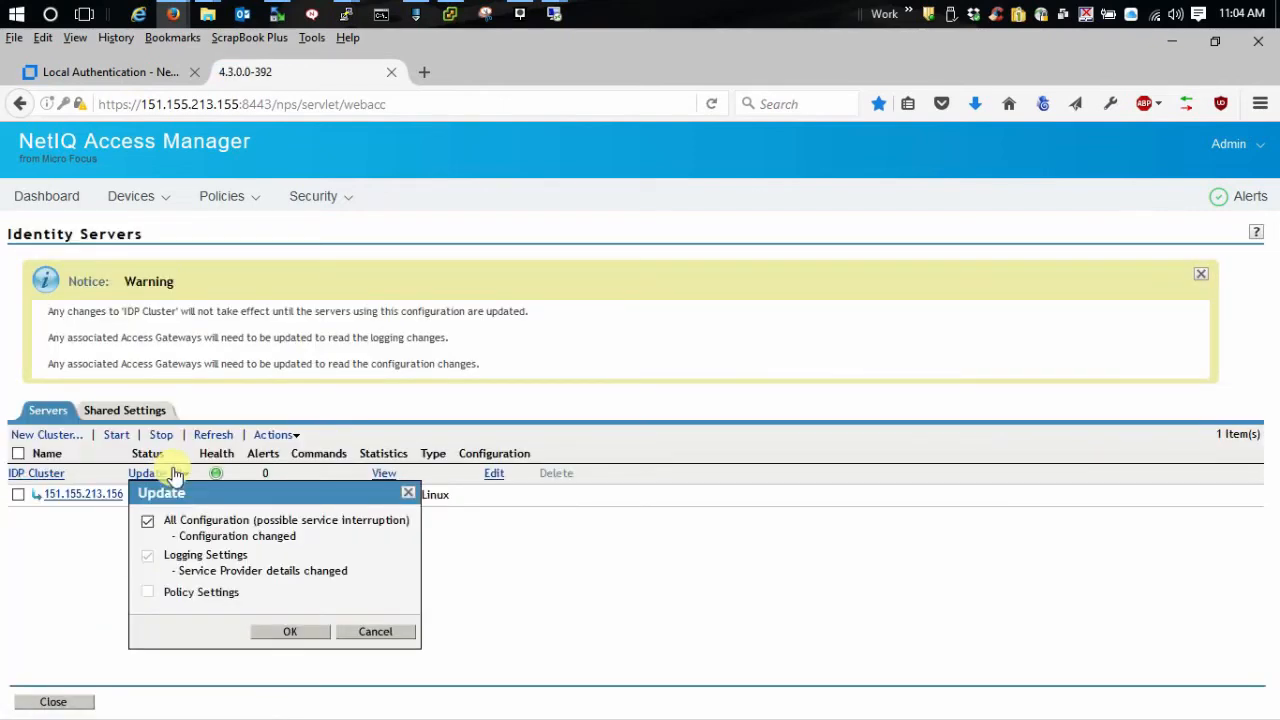
pyautogui.click(284, 632)
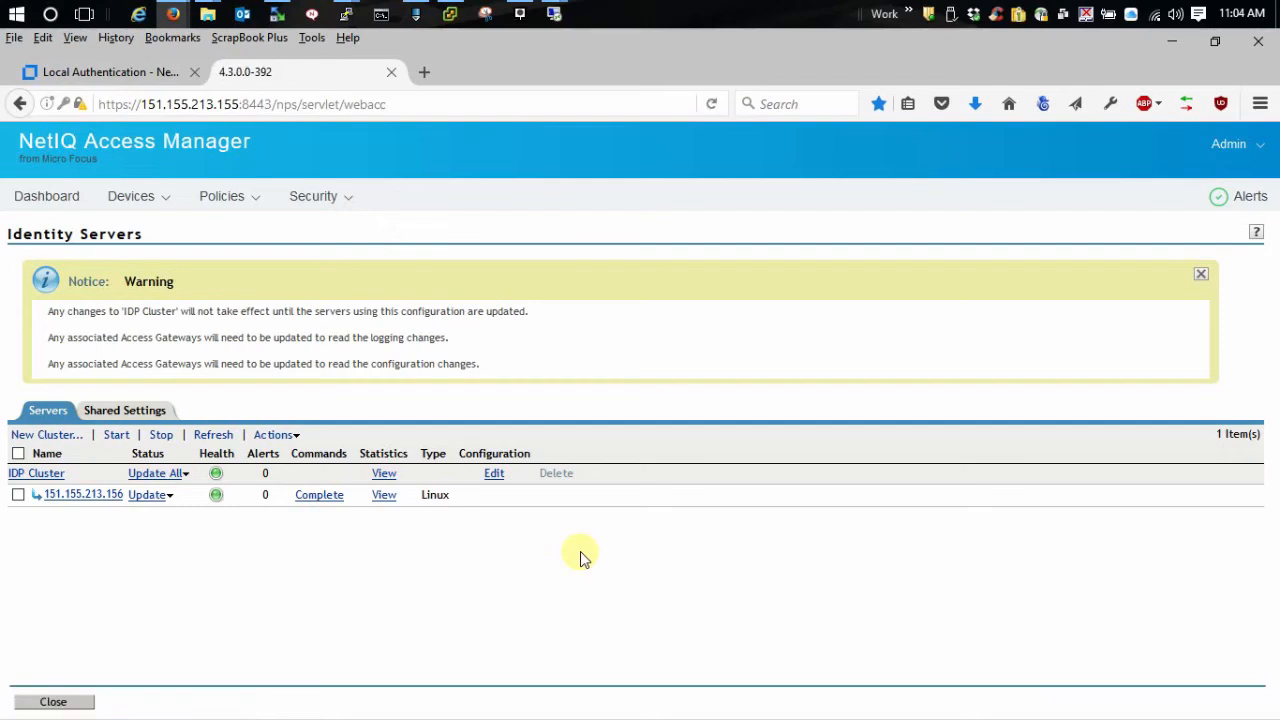
pyautogui.click(222, 436)
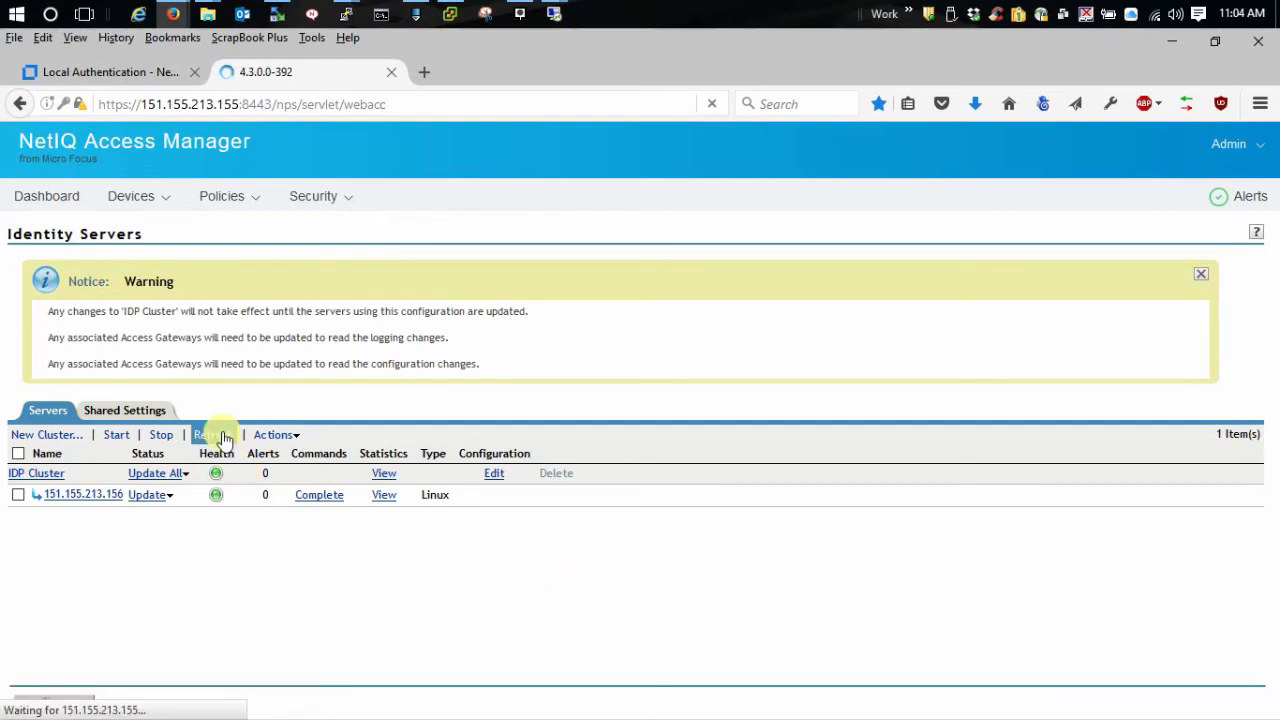
pyautogui.click(75, 70)
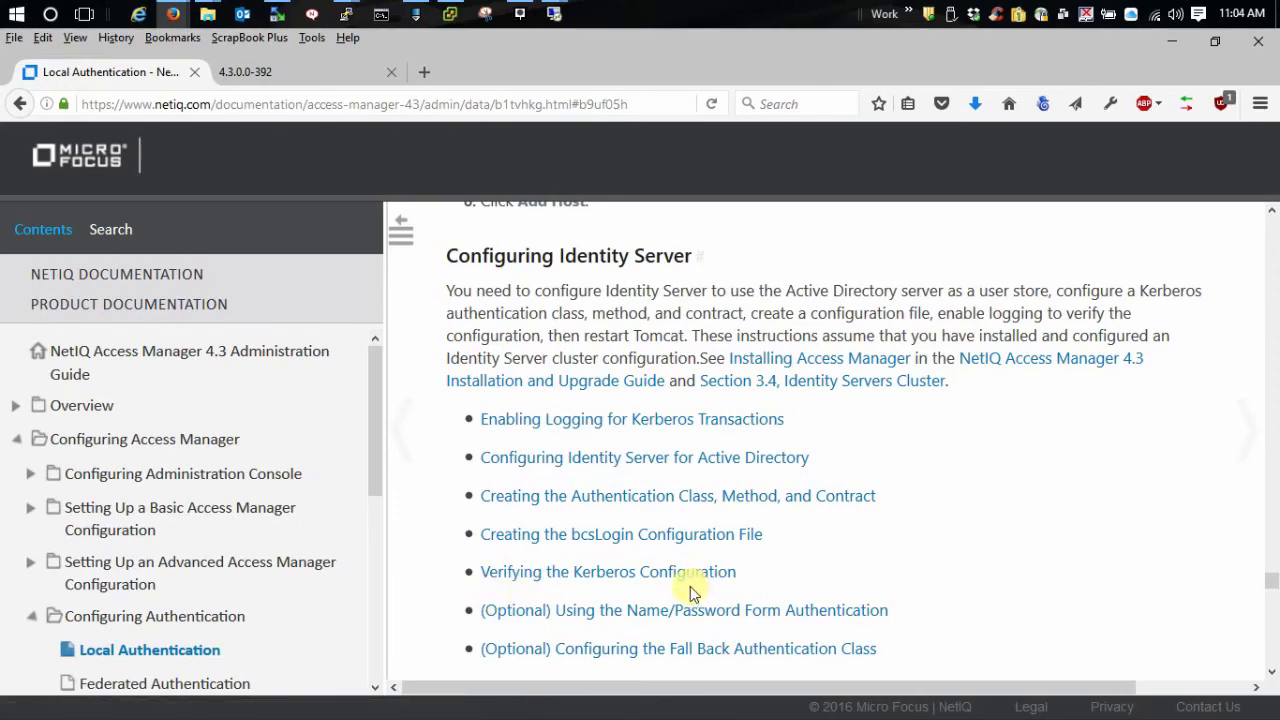
pyautogui.click(250, 78)
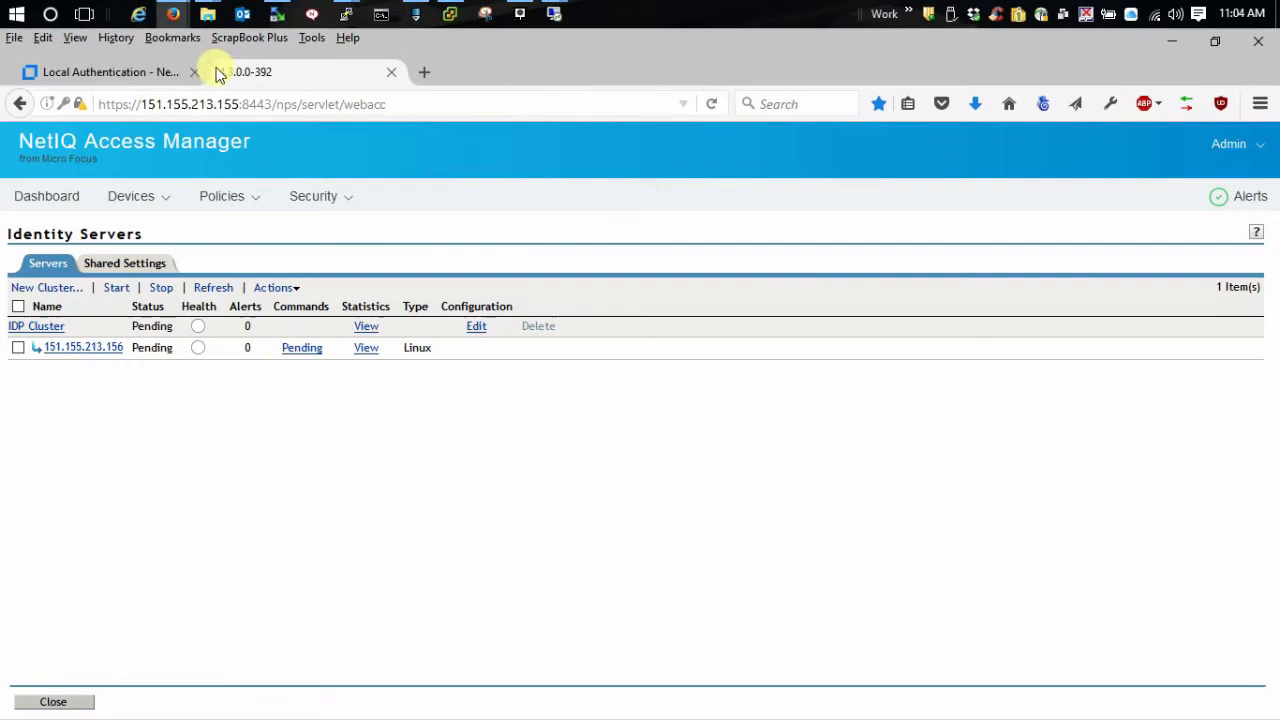
pyautogui.click(211, 289)
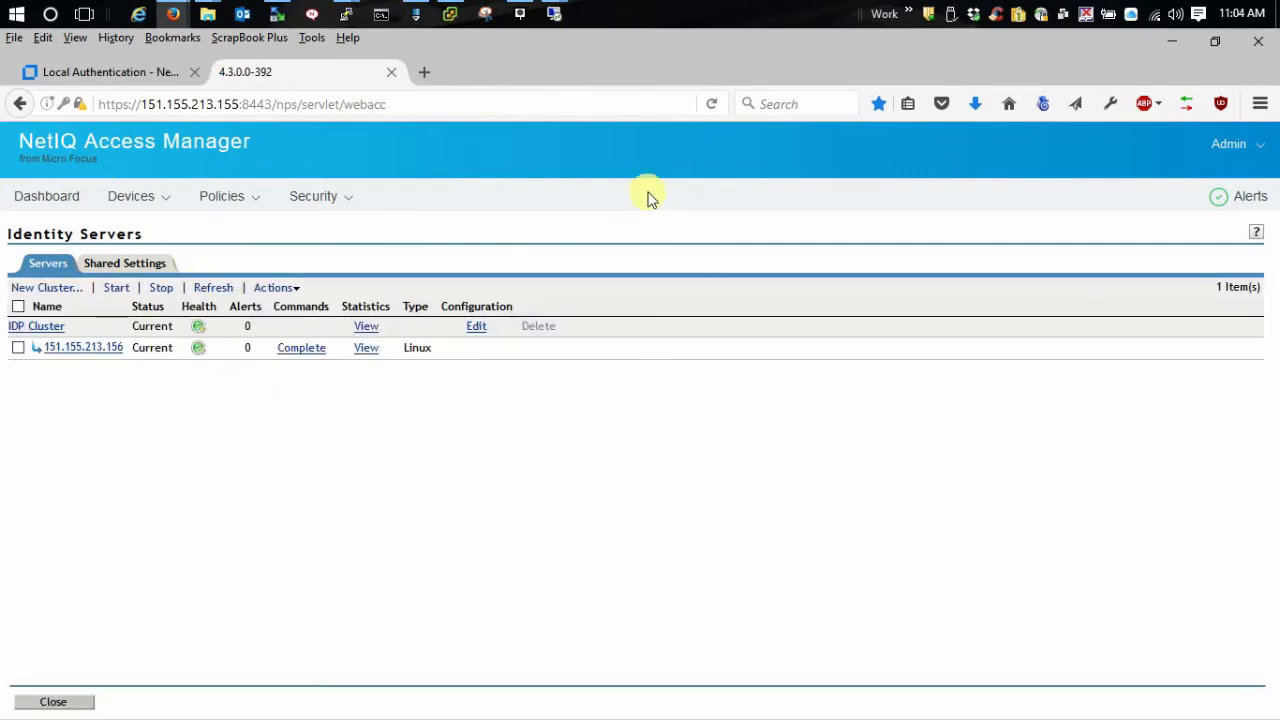
# Switch to WinSCP, open the server's bcsLogin.conf.template for editing, and set the principal's realm to JW12.JW.COM
pyautogui.click(277, 14)
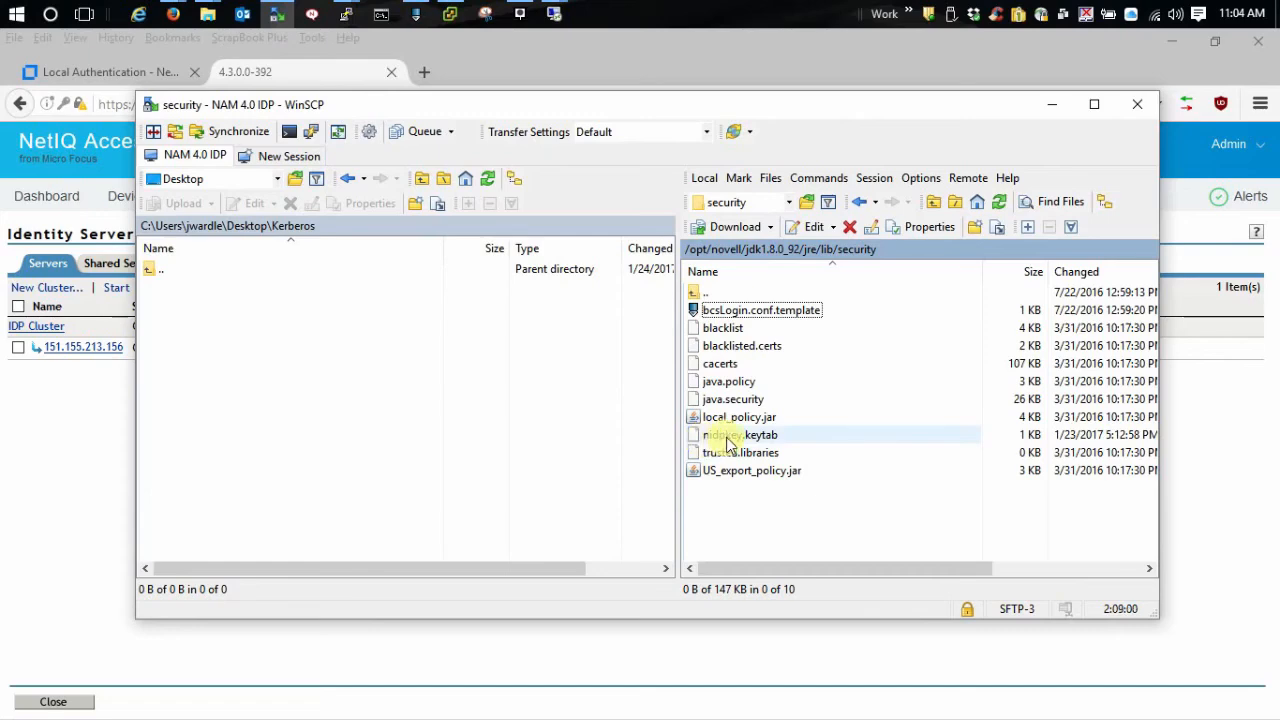
pyautogui.doubleClick(720, 316)
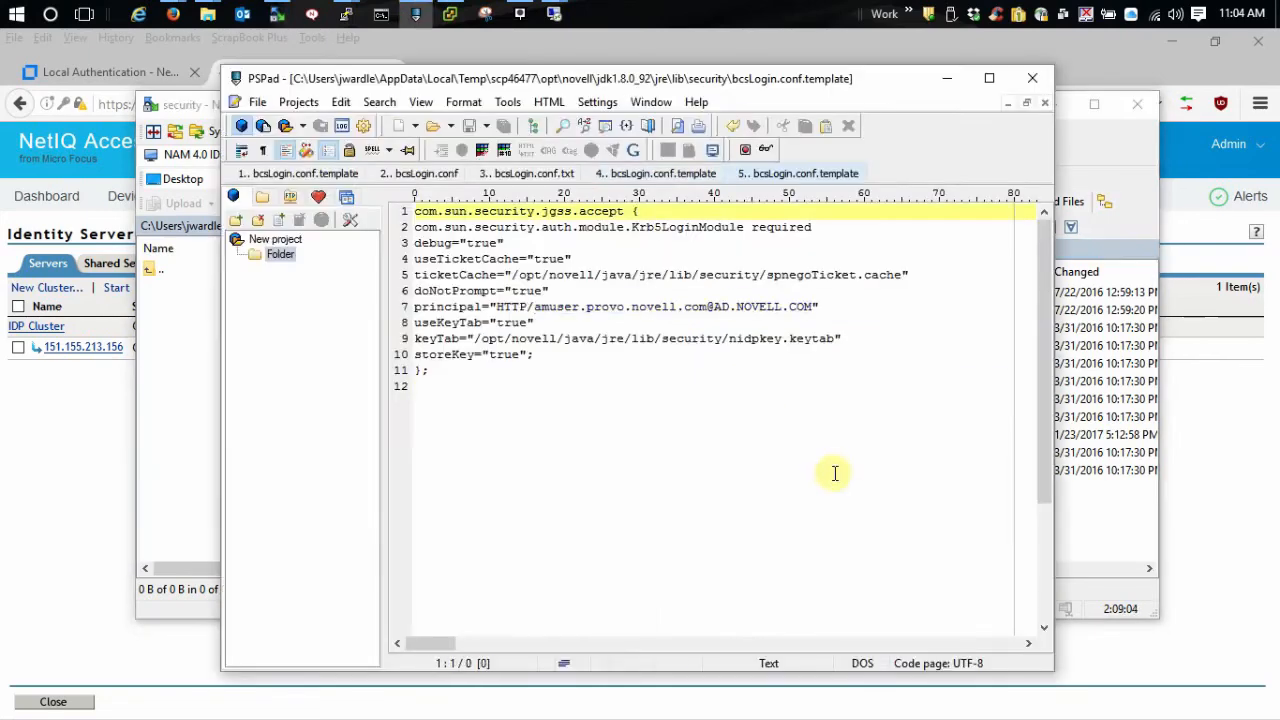
pyautogui.click(813, 306)
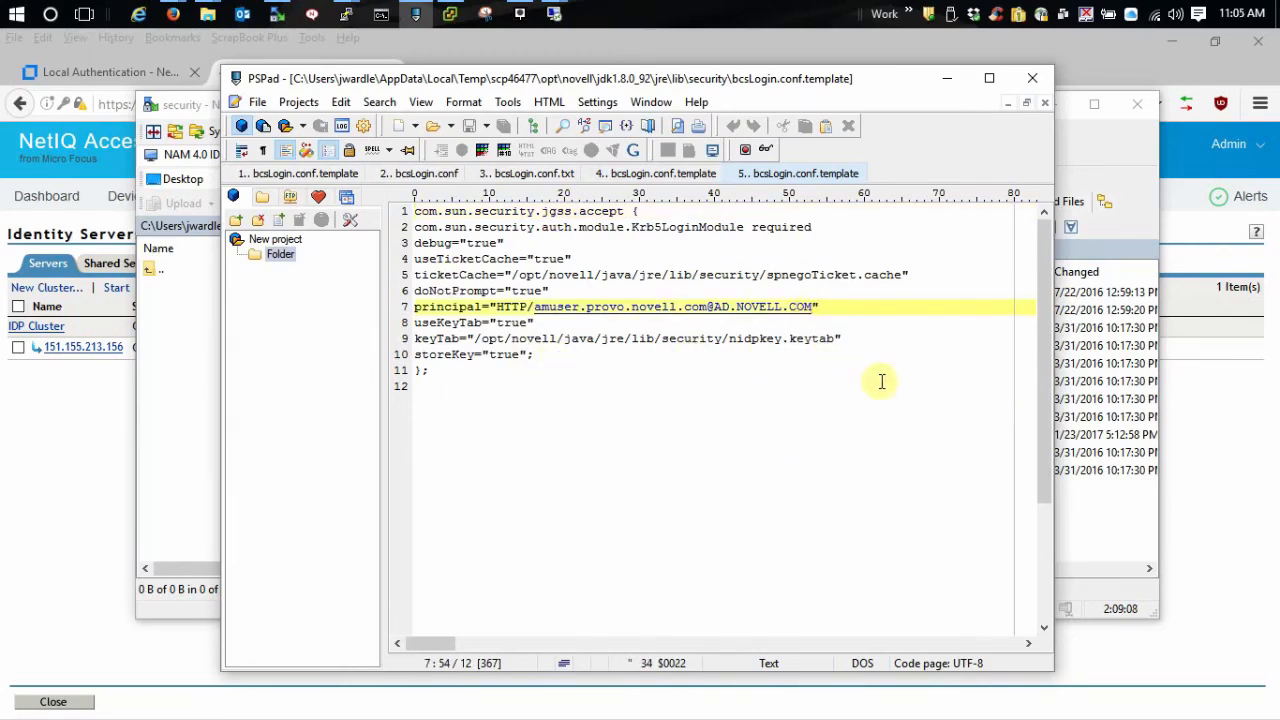
pyautogui.press('BackSpace')
pyautogui.press('BackSpace')
pyautogui.press('BackSpace')
pyautogui.press('BackSpace')
pyautogui.press('BackSpace')
pyautogui.press('BackSpace')
pyautogui.press('BackSpace')
pyautogui.press('BackSpace')
pyautogui.press('BackSpace')
pyautogui.press('BackSpace')
pyautogui.press('BackSpace')
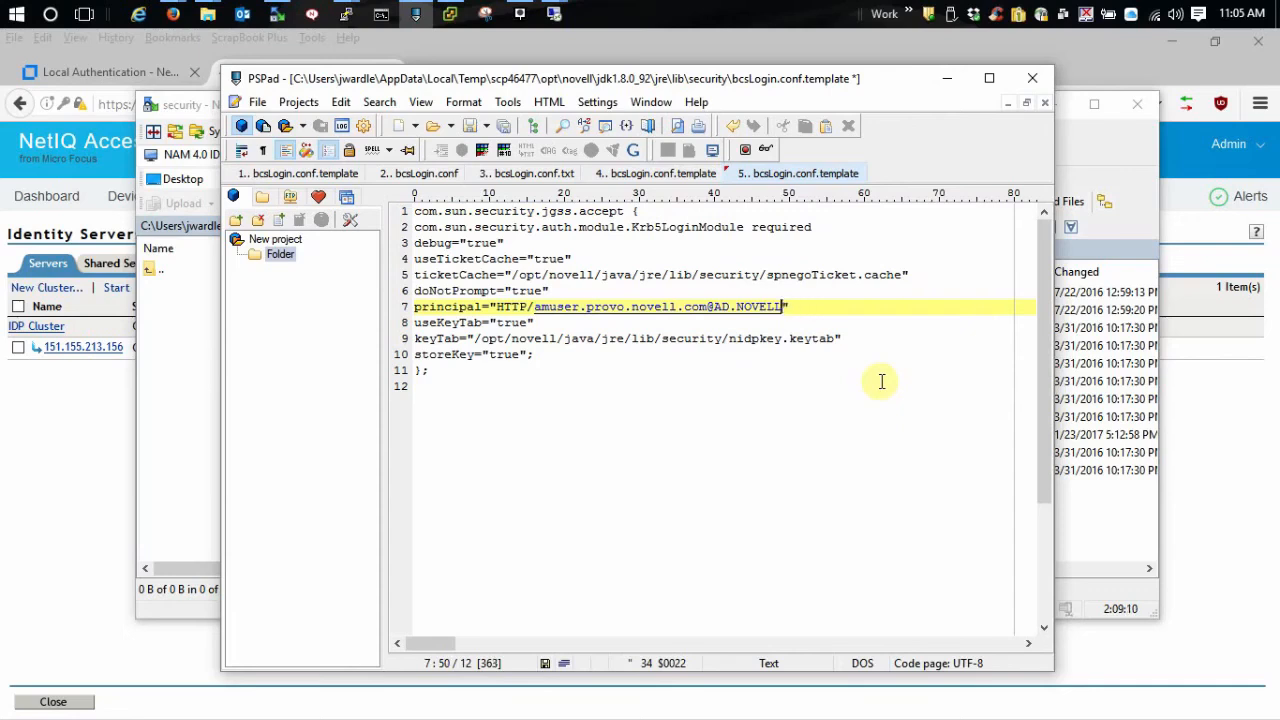
pyautogui.press('BackSpace')
pyautogui.press('BackSpace')
pyautogui.write('J')
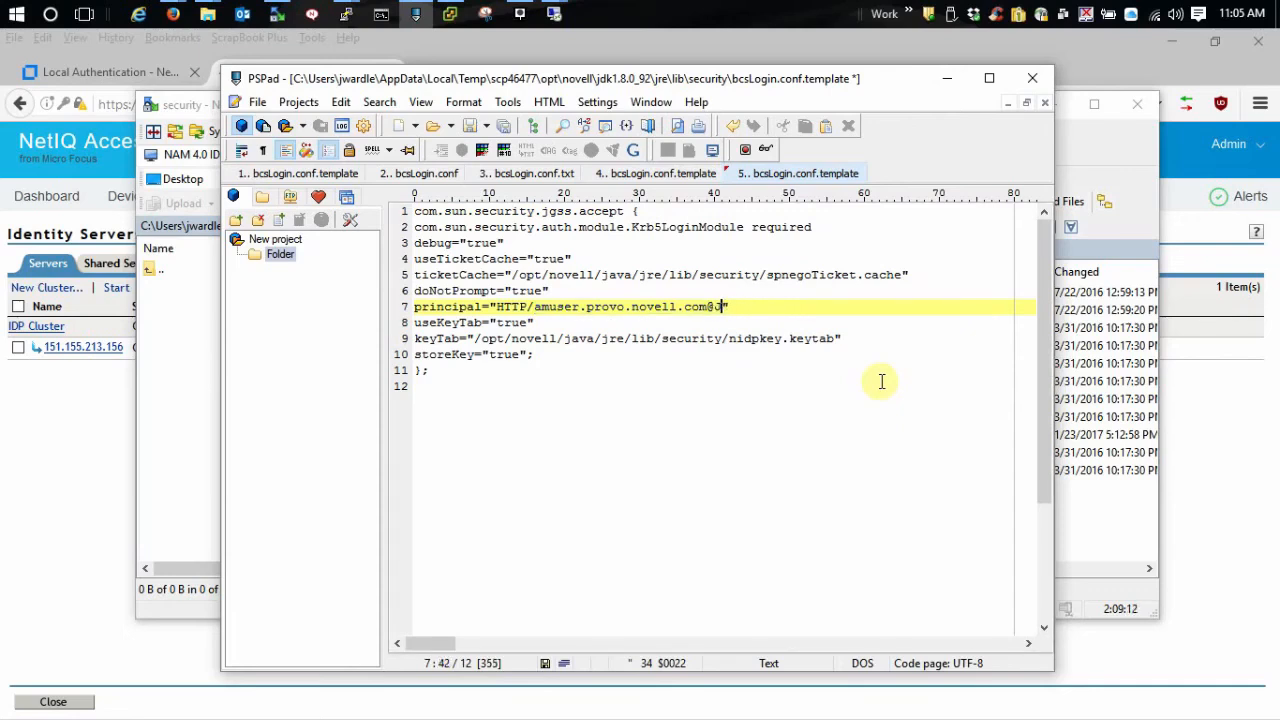
pyautogui.write('W12.JW.COM')
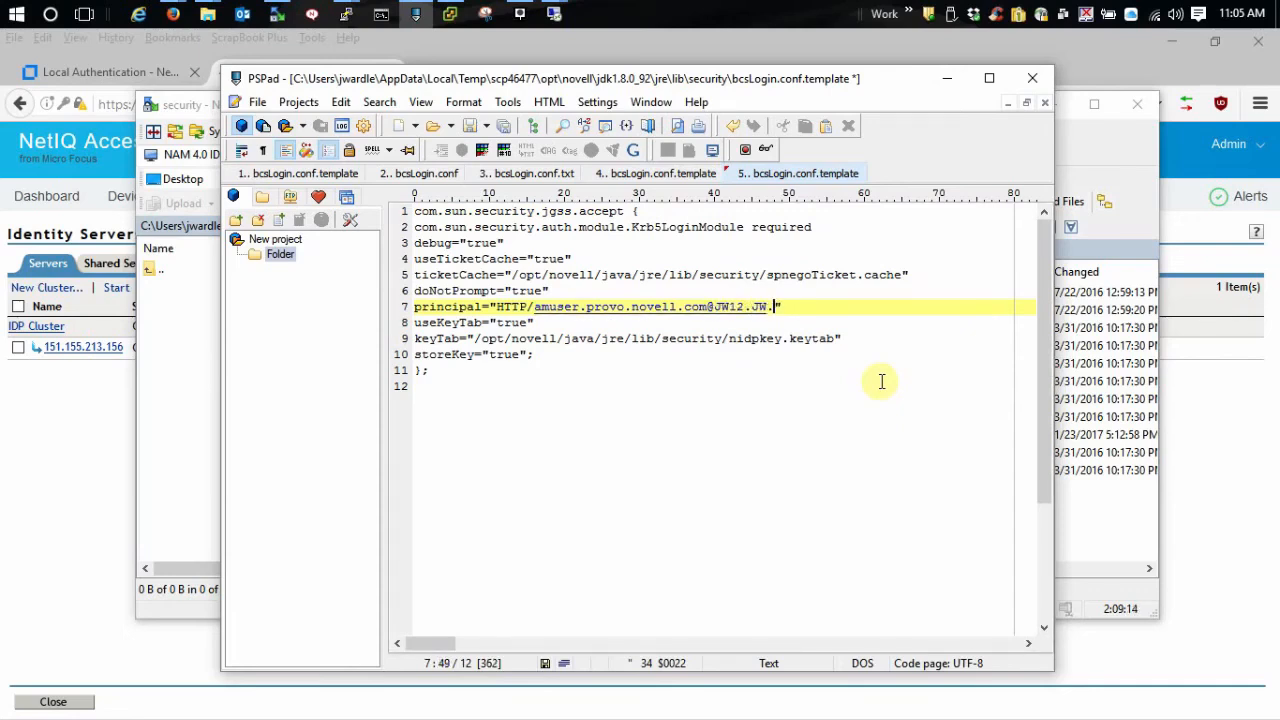
# Change the host name in the principal line to idp.jw4.com, keeping the HTTP/ prefix
pyautogui.press('Left')
pyautogui.press('Left')
pyautogui.press('Left')
pyautogui.press('Left')
pyautogui.press('Left')
pyautogui.press('Left')
pyautogui.press('Left')
pyautogui.press('Left')
pyautogui.press('Left')
pyautogui.press('Left')
pyautogui.press('Left')
pyautogui.press('Left')
pyautogui.press('Left')
pyautogui.press('Left')
pyautogui.press('Left')
pyautogui.press('Left')
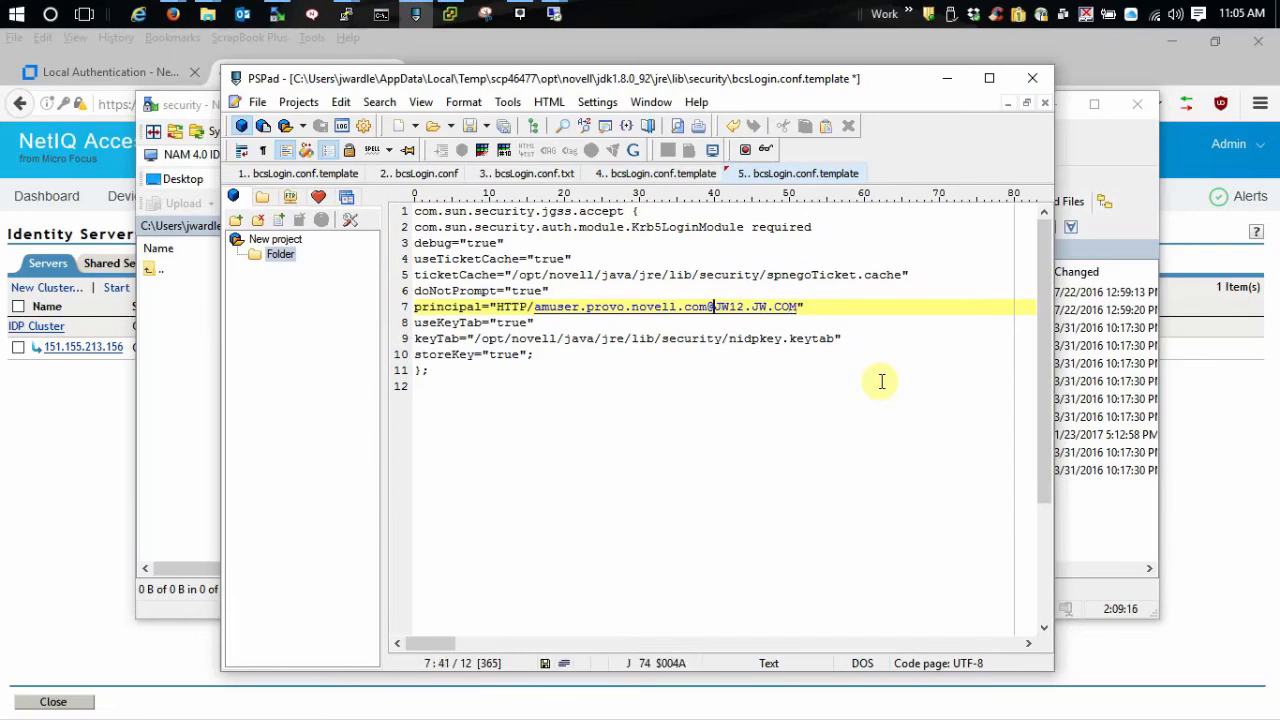
pyautogui.press('BackSpace')
pyautogui.press('BackSpace')
pyautogui.press('BackSpace')
pyautogui.press('BackSpace')
pyautogui.press('BackSpace')
pyautogui.press('BackSpace')
pyautogui.press('BackSpace')
pyautogui.press('BackSpace')
pyautogui.press('BackSpace')
pyautogui.press('BackSpace')
pyautogui.press('BackSpace')
pyautogui.press('BackSpace')
pyautogui.press('BackSpace')
pyautogui.press('BackSpace')
pyautogui.press('BackSpace')
pyautogui.press('BackSpace')
pyautogui.press('BackSpace')
pyautogui.press('BackSpace')
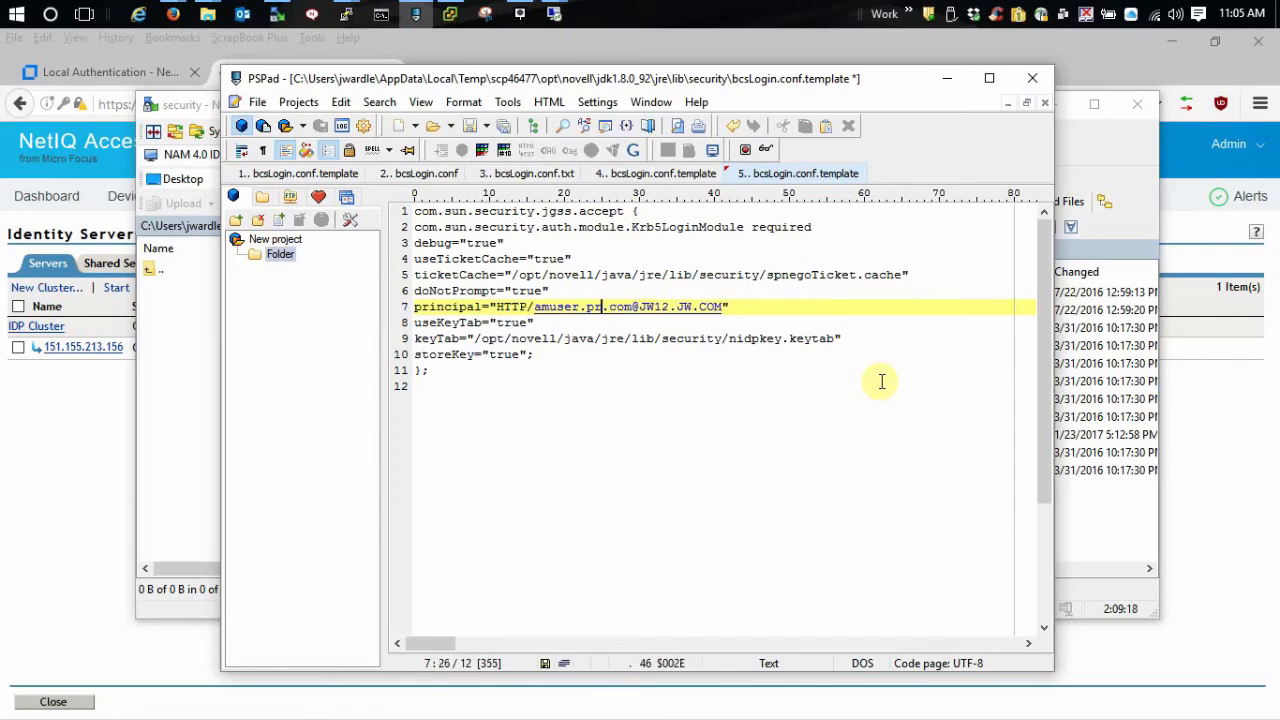
pyautogui.press('BackSpace')
pyautogui.write('idp.')
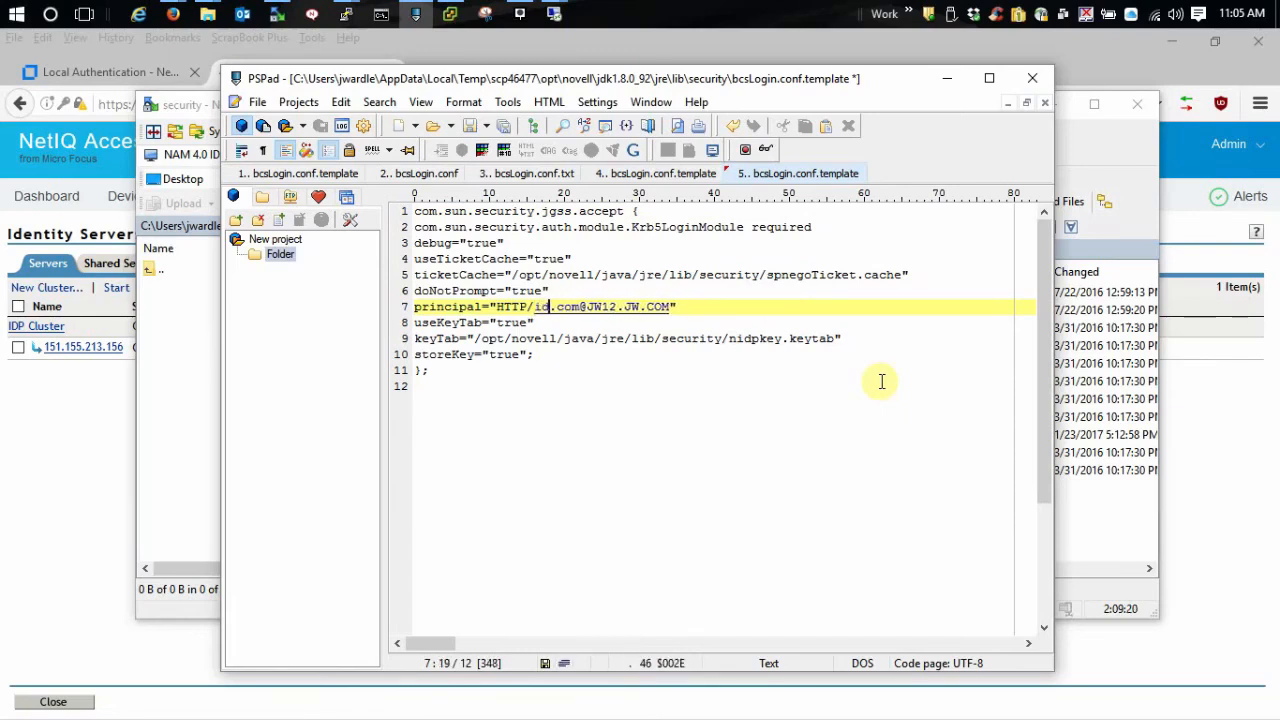
pyautogui.write('jw4')
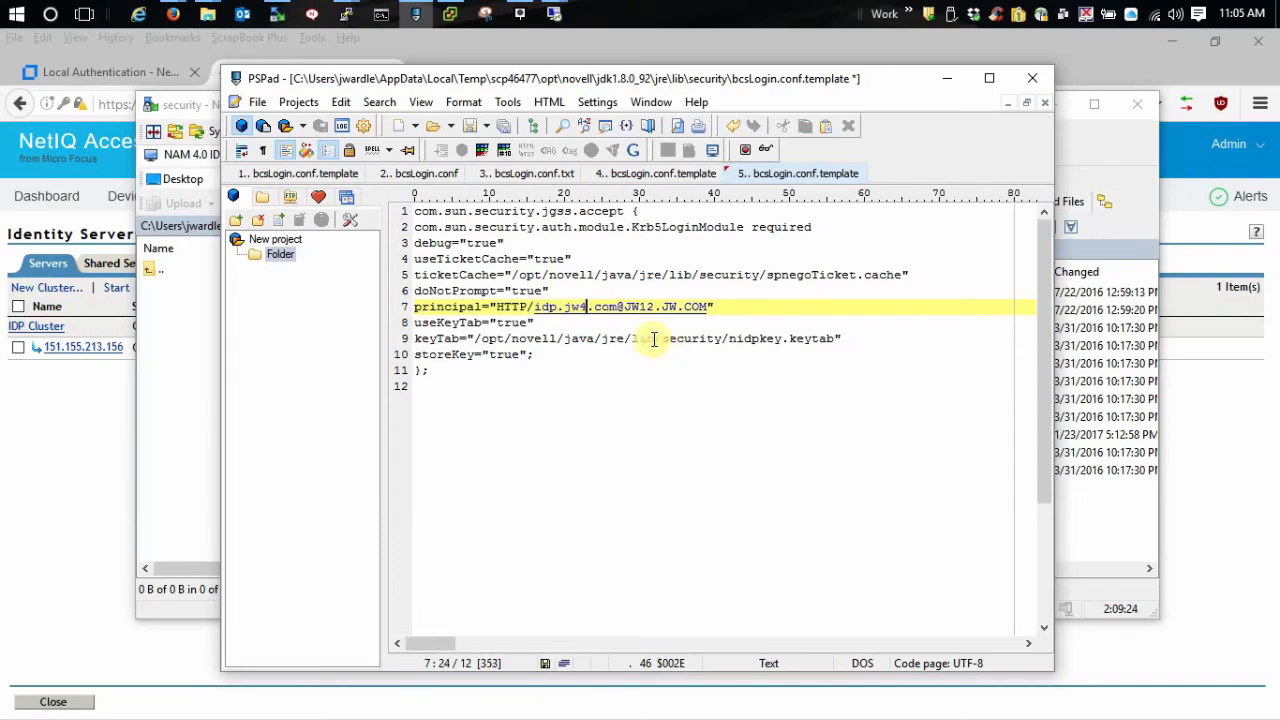
pyautogui.click(772, 419)
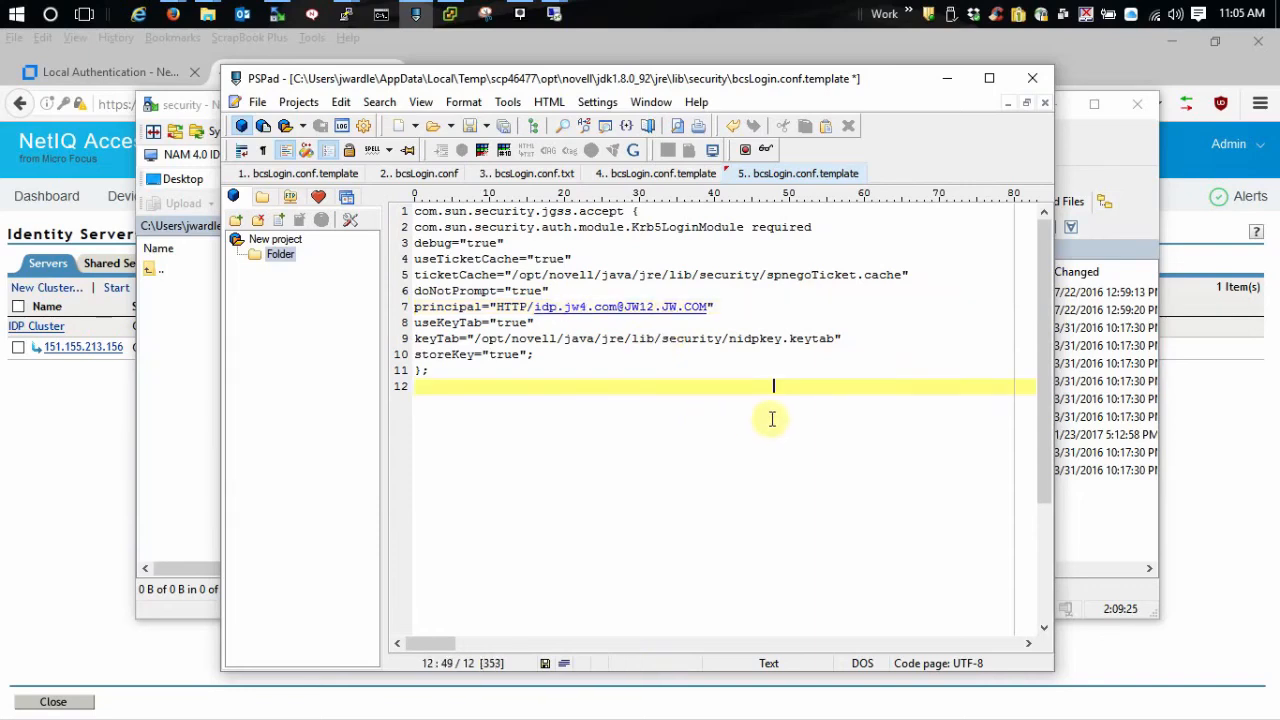
# Save a copy of the edited bcsLogin.conf.template in the Kerberos folder on the desktop
pyautogui.click(487, 126)
pyautogui.click(527, 149)
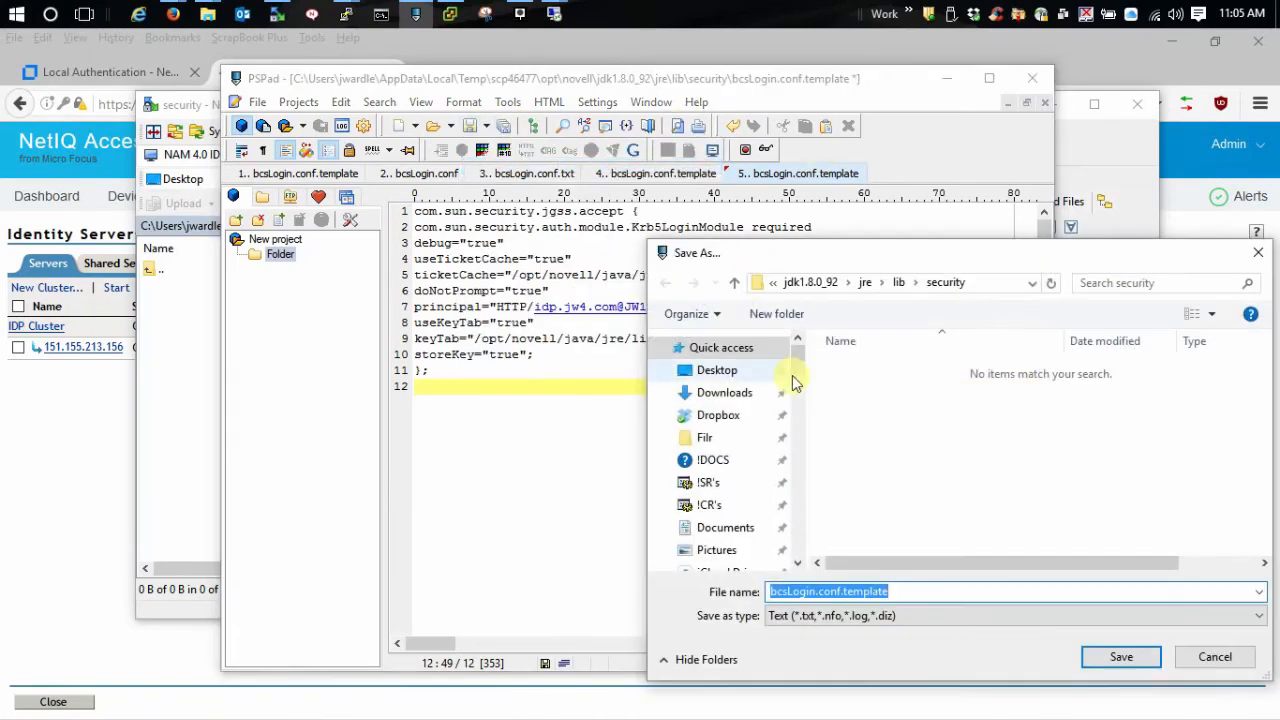
pyautogui.click(708, 370)
pyautogui.doubleClick(1189, 376)
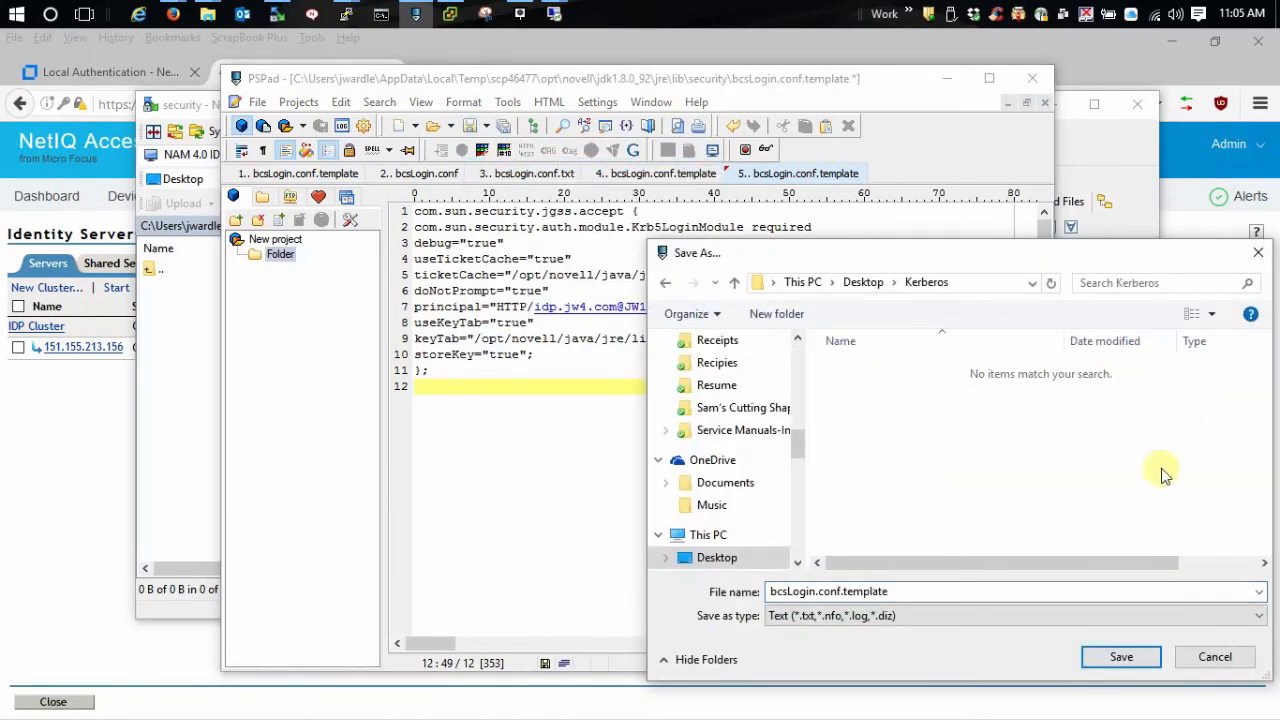
pyautogui.click(1118, 657)
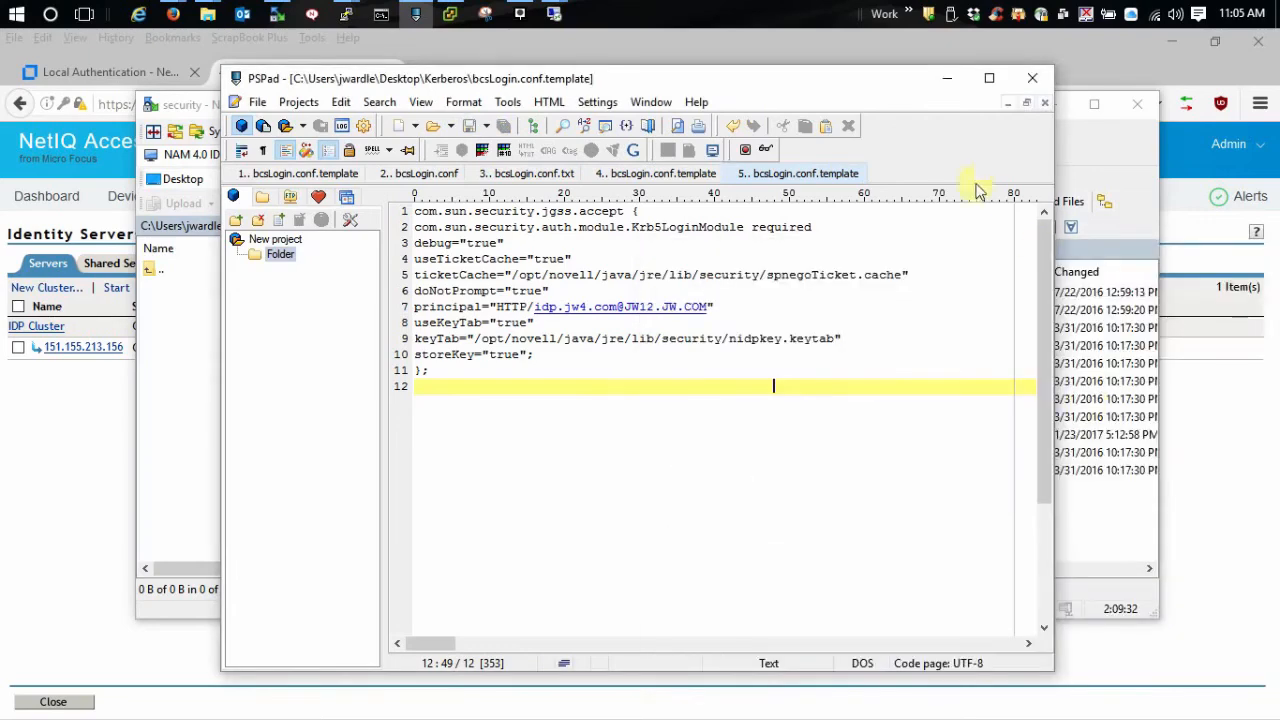
# In WinSCP, rename the local template copy to bcsLogin.conf and upload it to the server's /opt/novell/jdk1.8.0_92/jre/lib/security folder
pyautogui.click(948, 79)
pyautogui.click(289, 290)
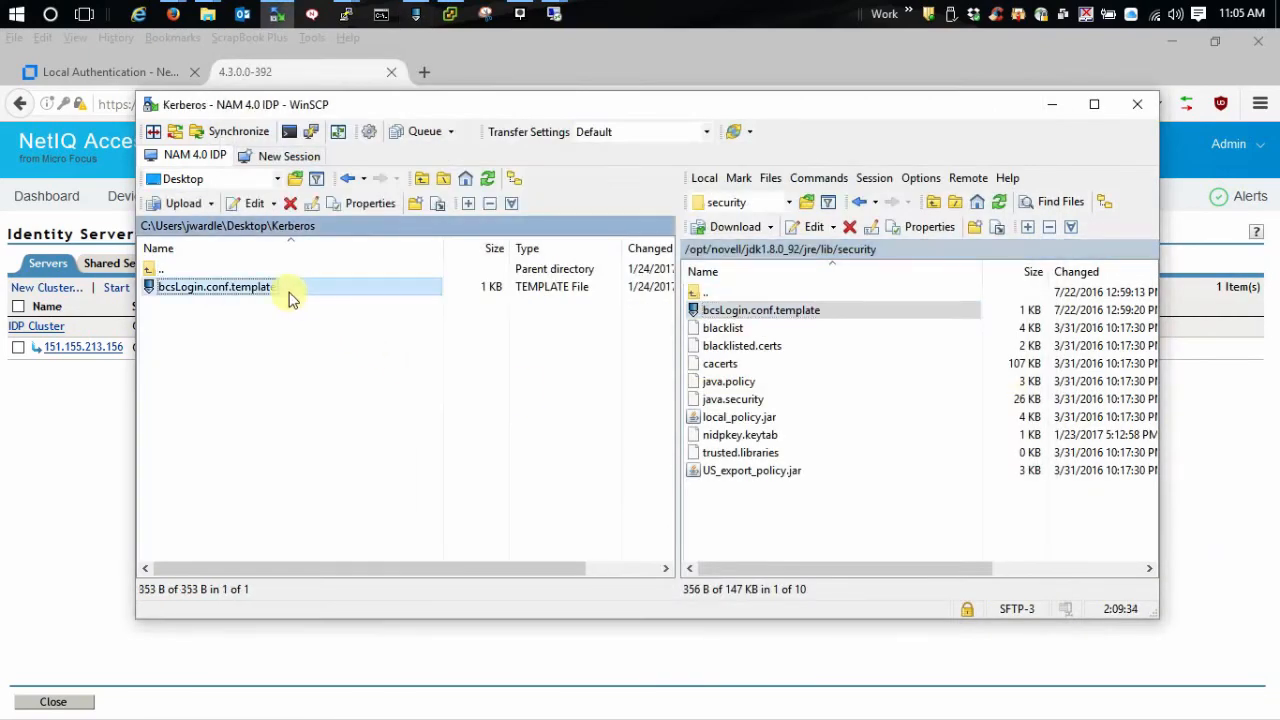
pyautogui.press('F2')
pyautogui.press('End')
pyautogui.press('BackSpace')
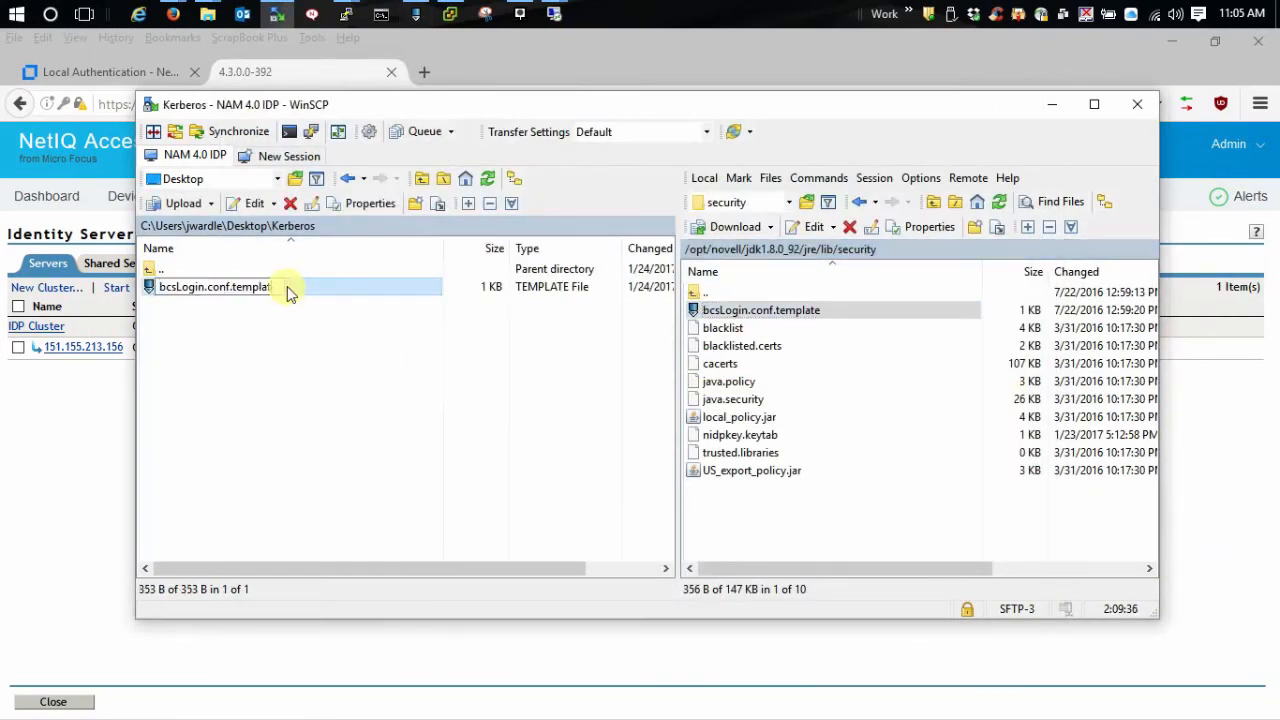
pyautogui.press('BackSpace')
pyautogui.press('BackSpace')
pyautogui.press('BackSpace')
pyautogui.press('BackSpace')
pyautogui.press('BackSpace')
pyautogui.press('Return')
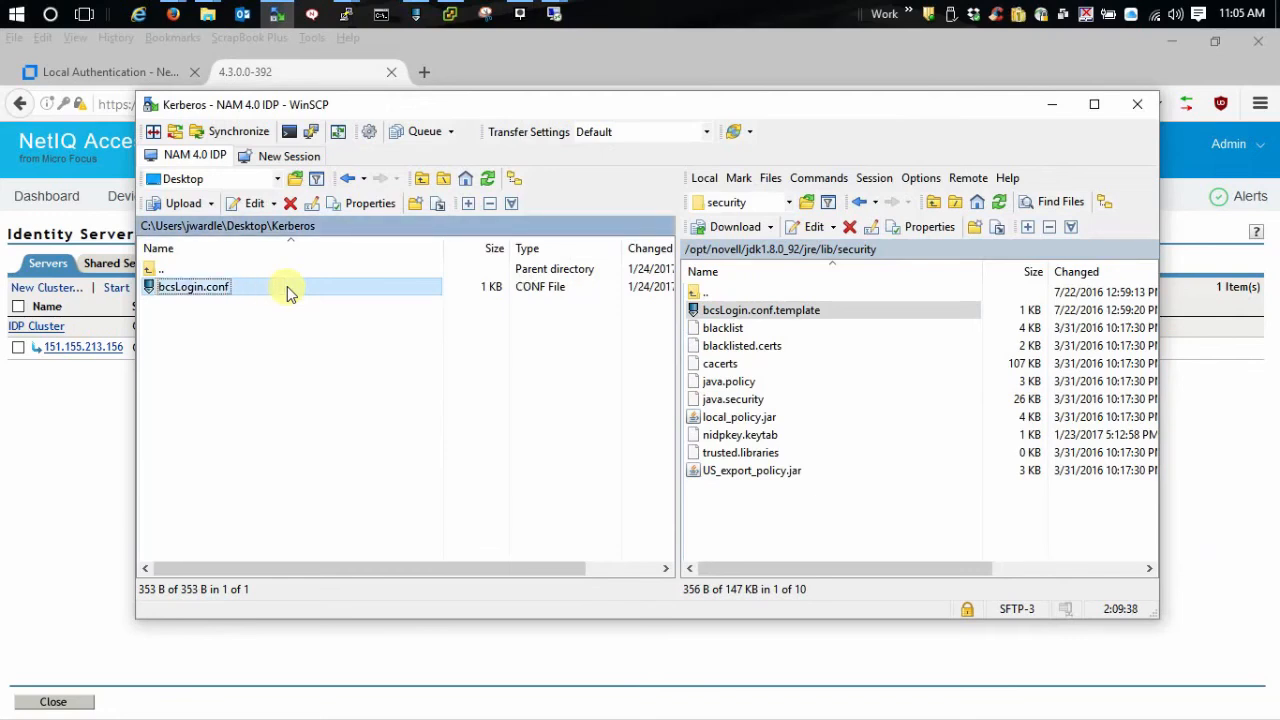
pyautogui.moveTo(189, 294); pyautogui.dragTo(767, 508)
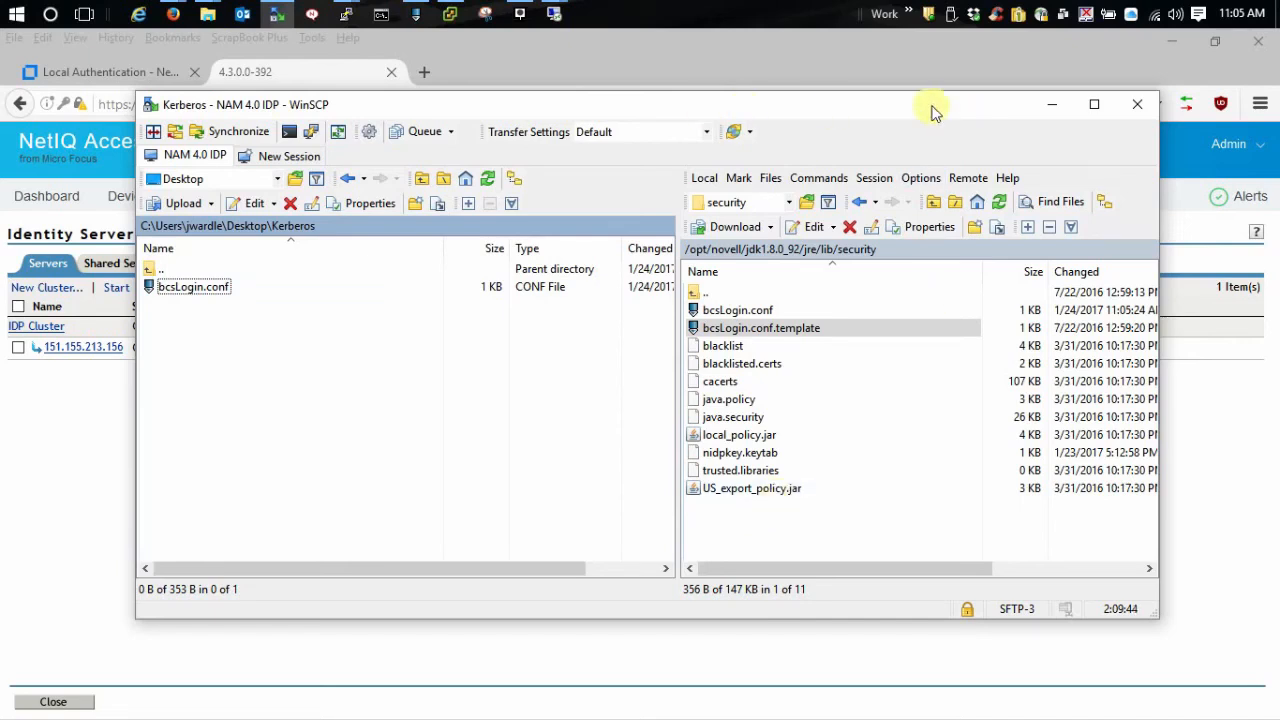
pyautogui.click(1052, 104)
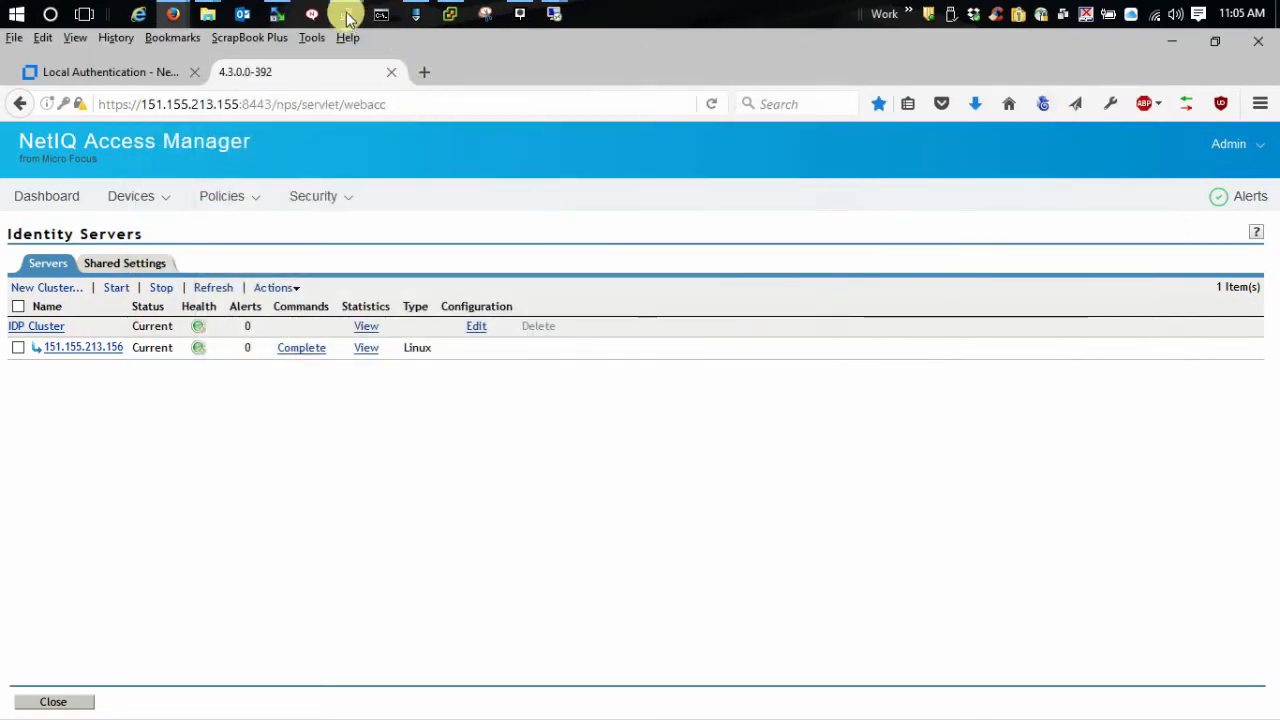
# Switch to the Identity Server's PuTTY session, clear the terminal, and empty the catalina.out log with >catalina.out
pyautogui.moveTo(345, 14)
pyautogui.click(403, 99)
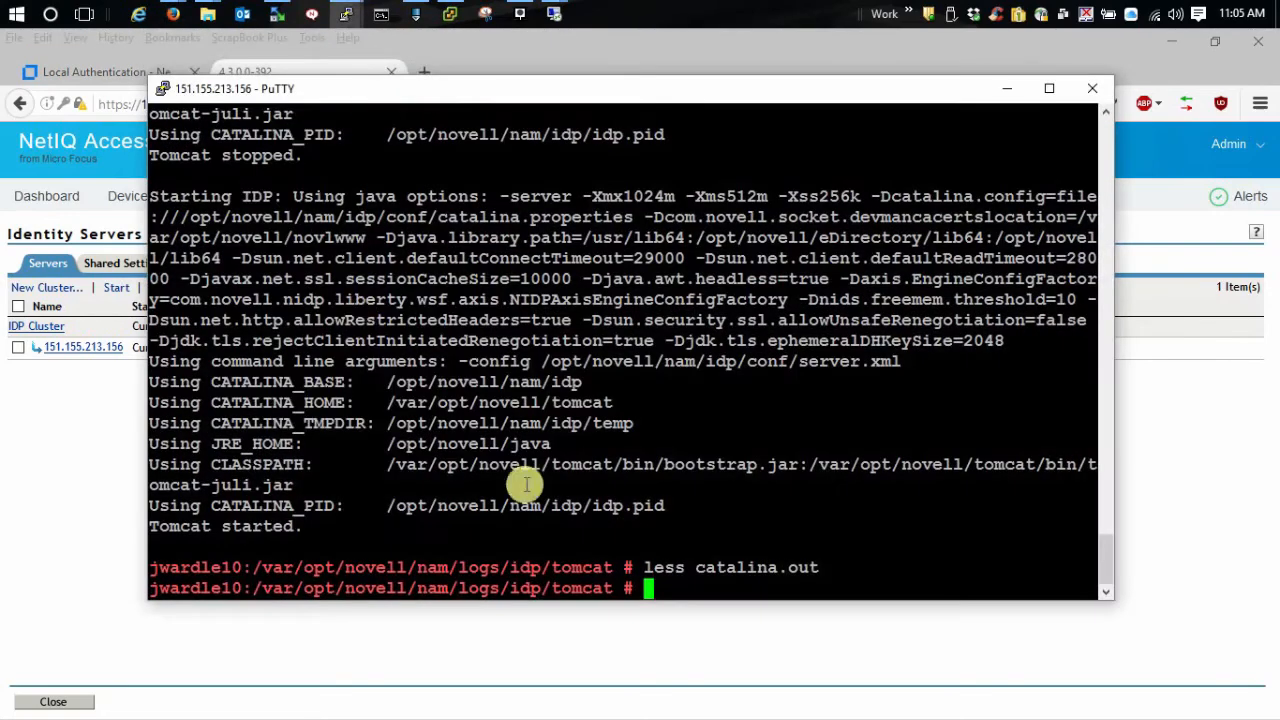
pyautogui.write('clear')
pyautogui.press('Return')
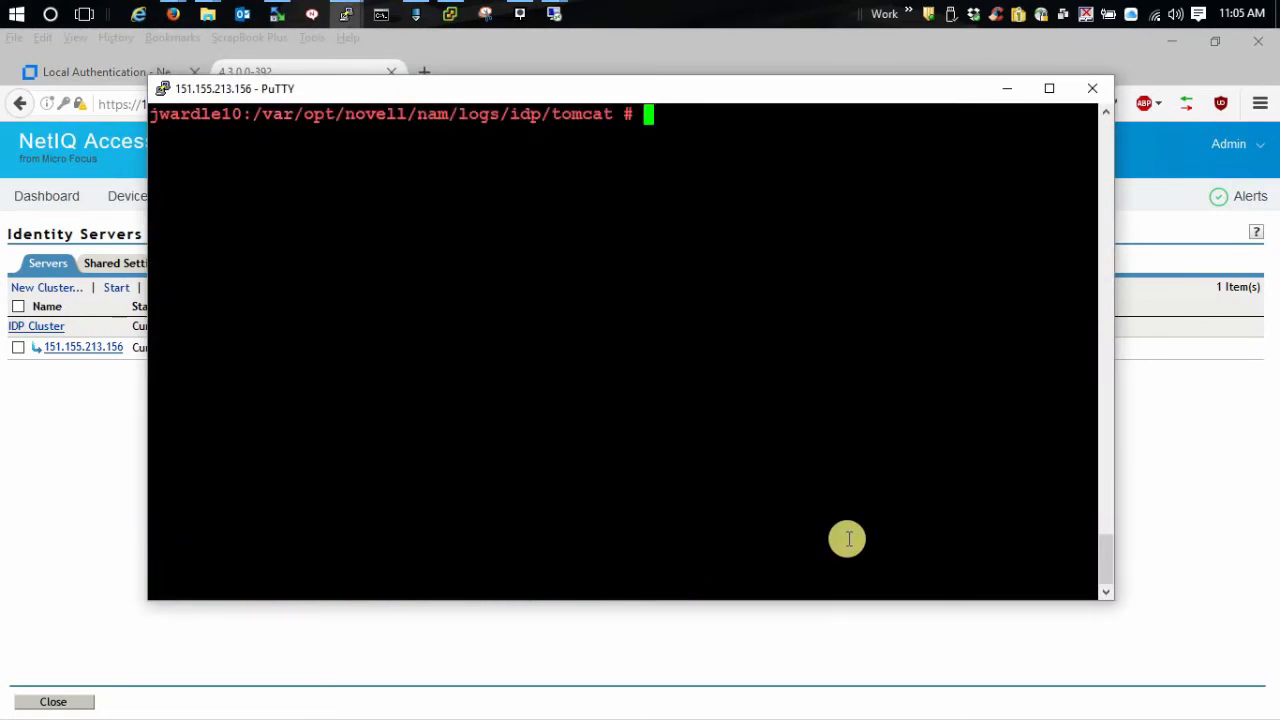
pyautogui.write('>')
pyautogui.write('cle')
pyautogui.press('BackSpace')
pyautogui.press('BackSpace')
pyautogui.write('atalina.out')
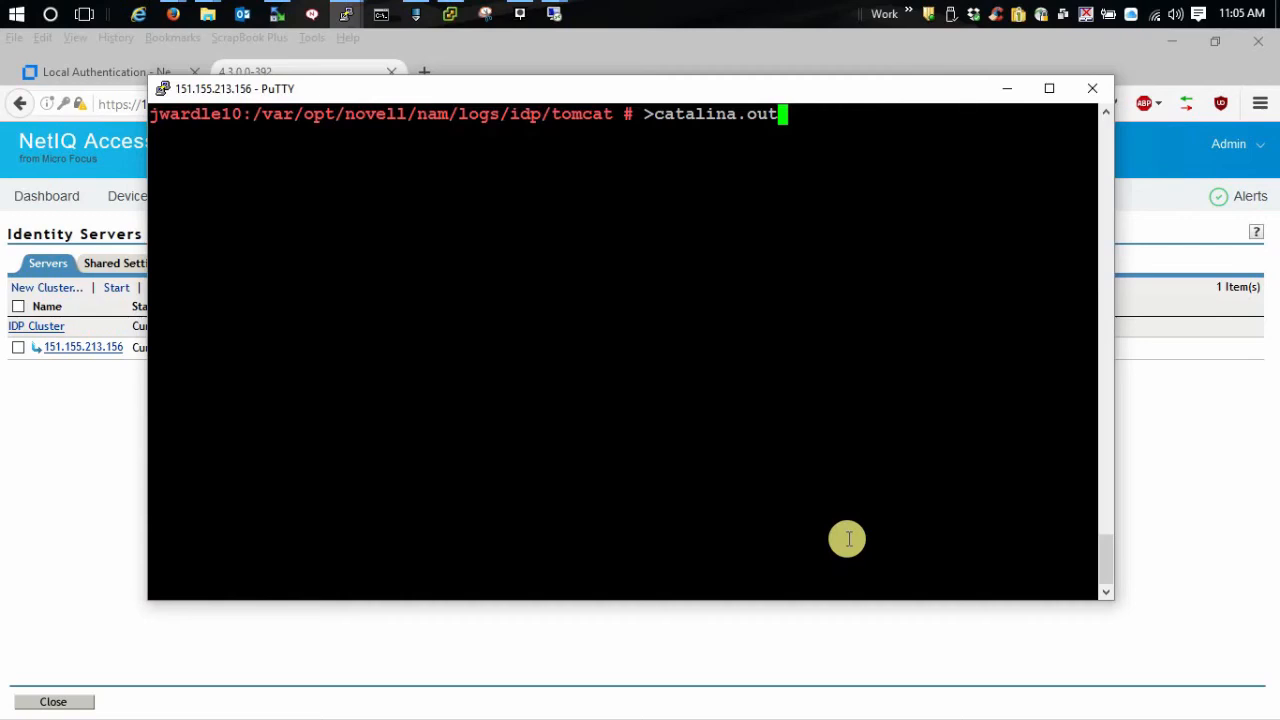
pyautogui.press('Return')
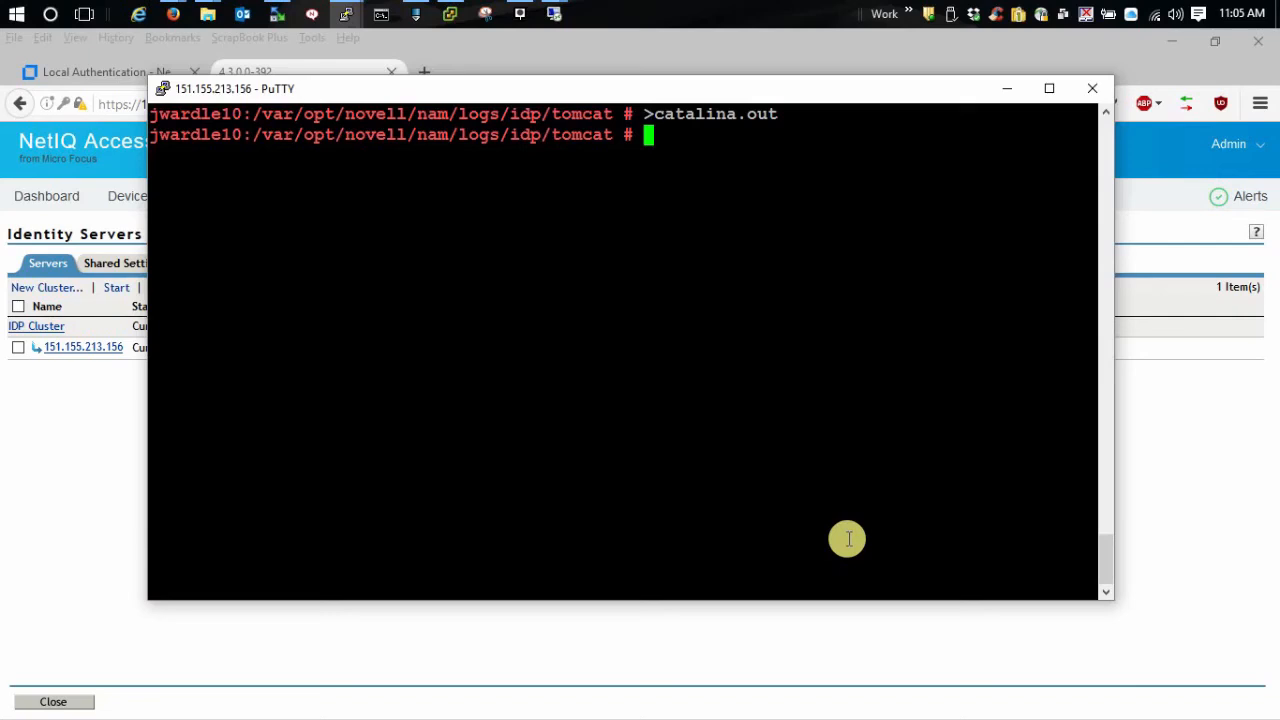
# Restart the Identity Server service with the command rcnovell-idp restart
pyautogui.write('rcnovell-idp ')
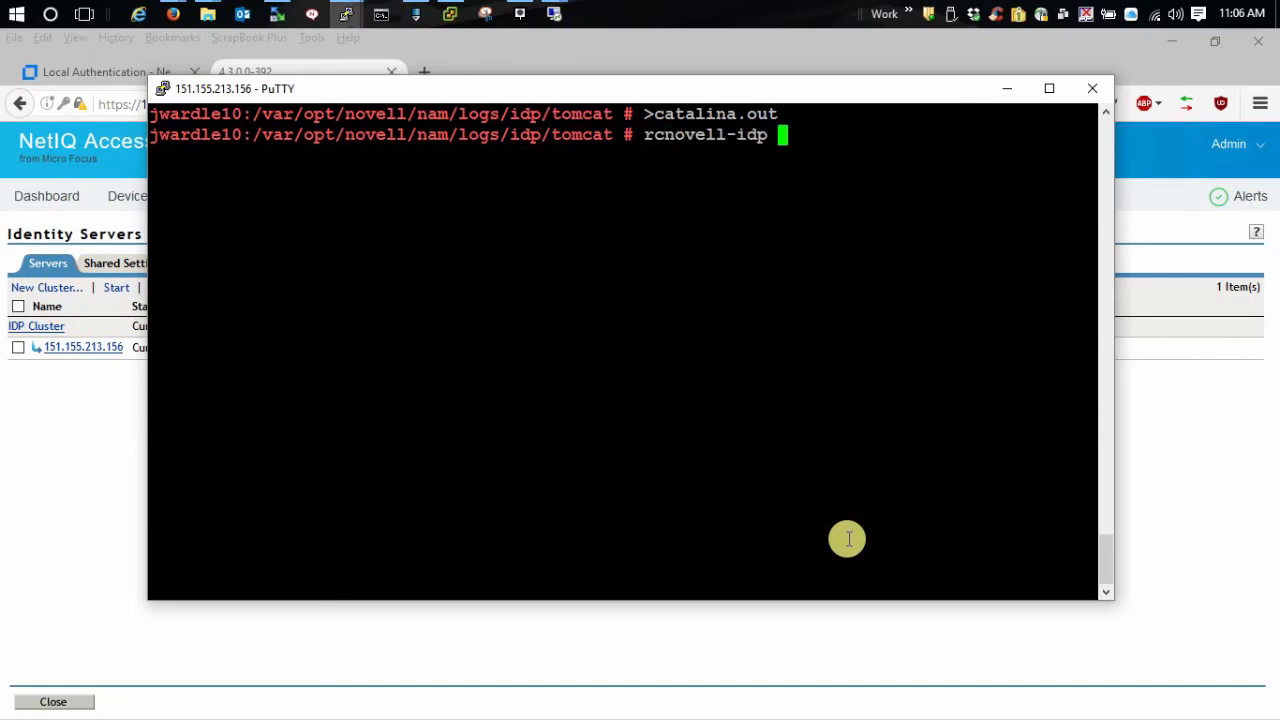
pyautogui.write('restart')
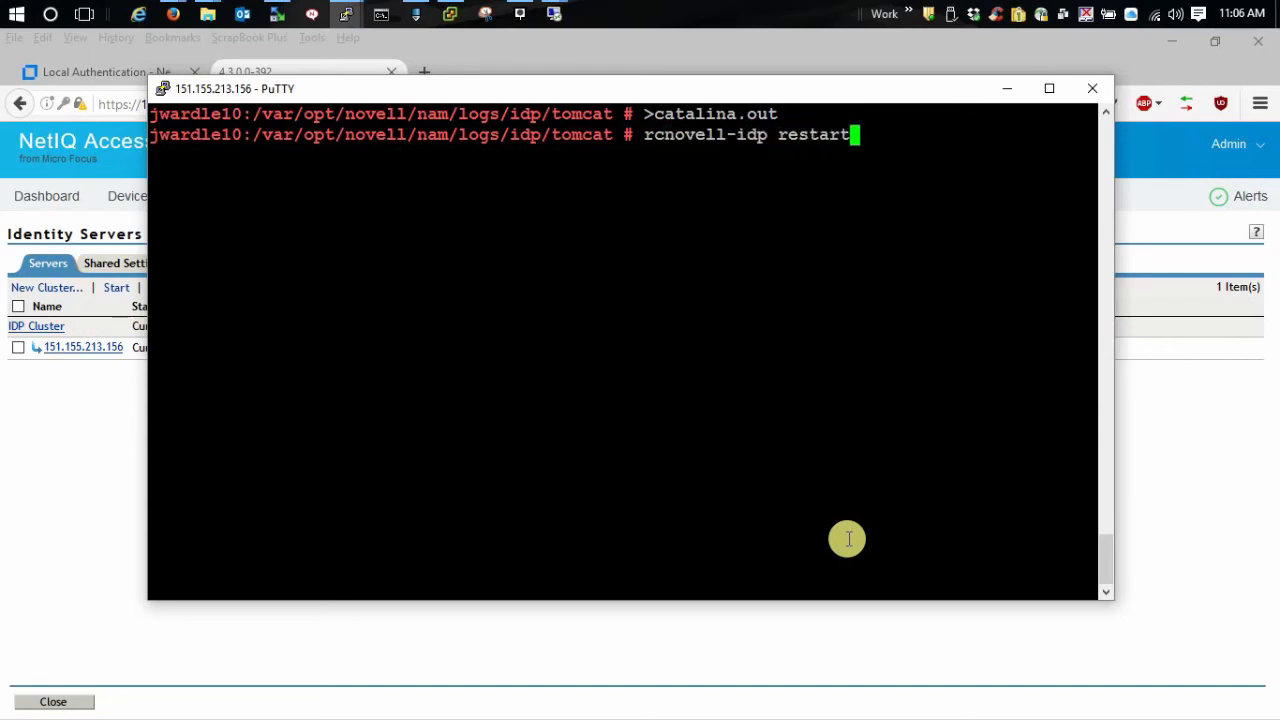
pyautogui.press('Return')
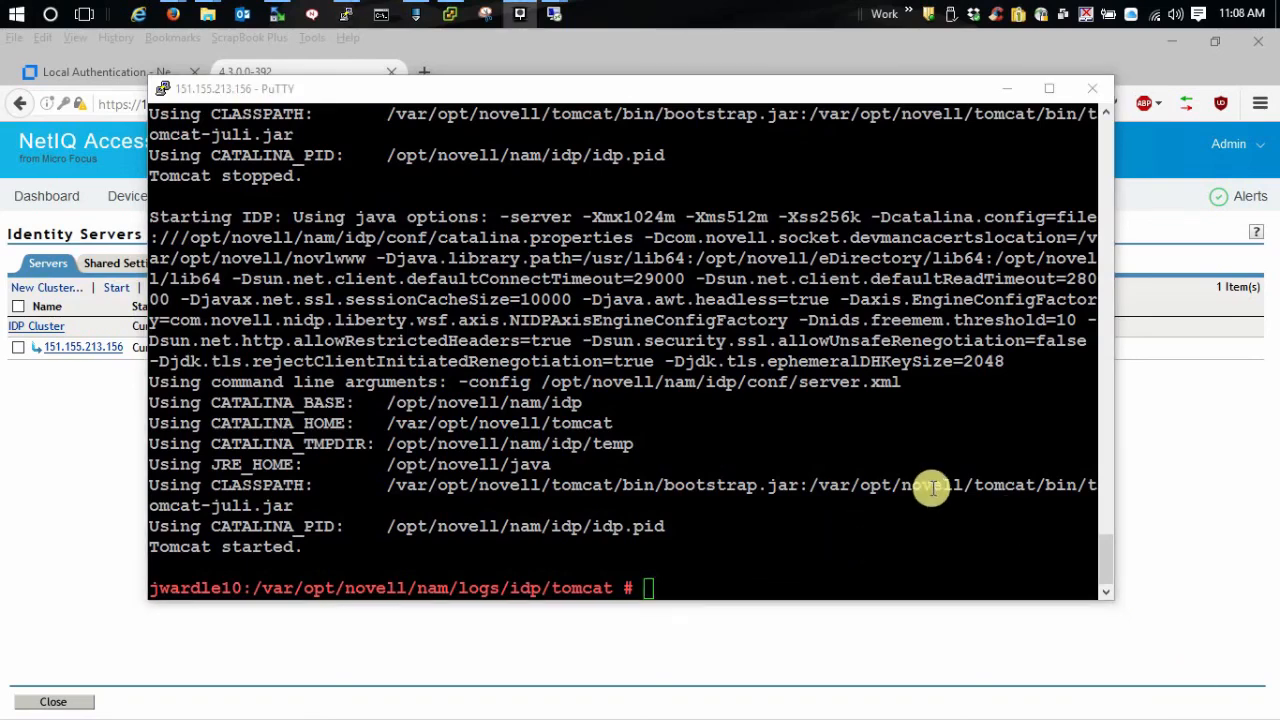
# Open catalina.out with less, search it for "Commit", and examine the Kerberos log entries just before the match
pyautogui.click(764, 587)
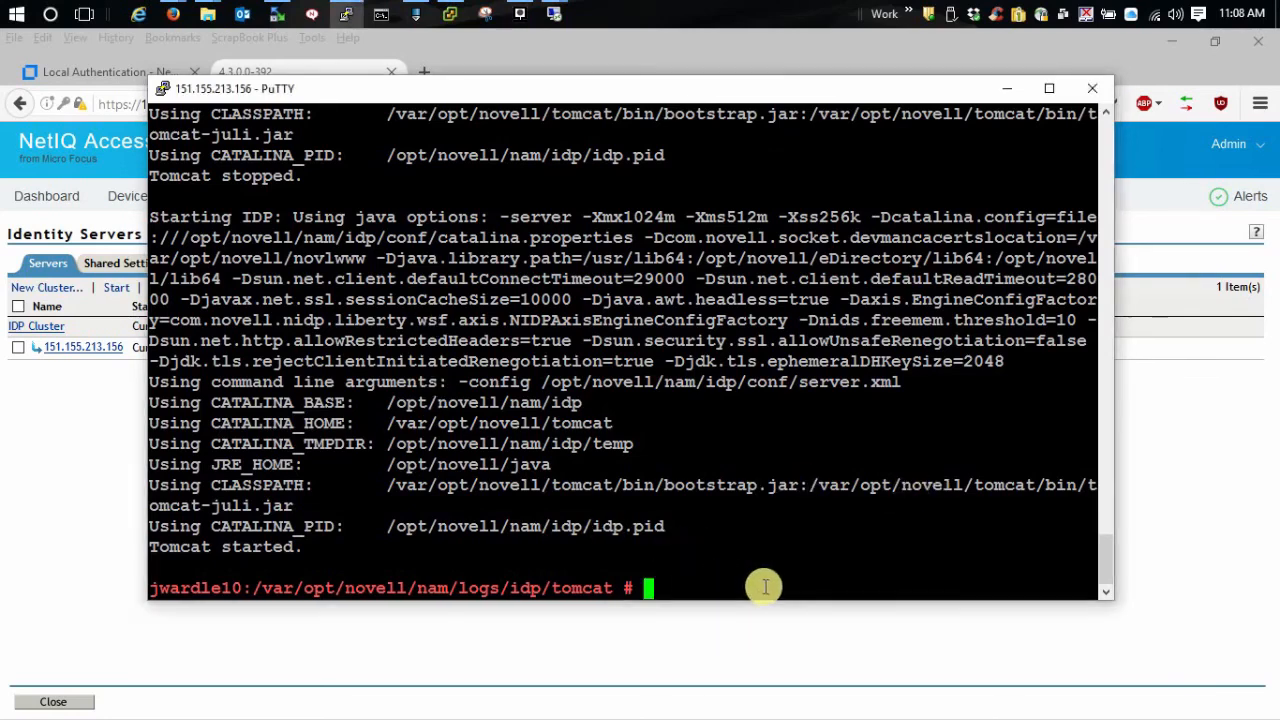
pyautogui.write('less cat')
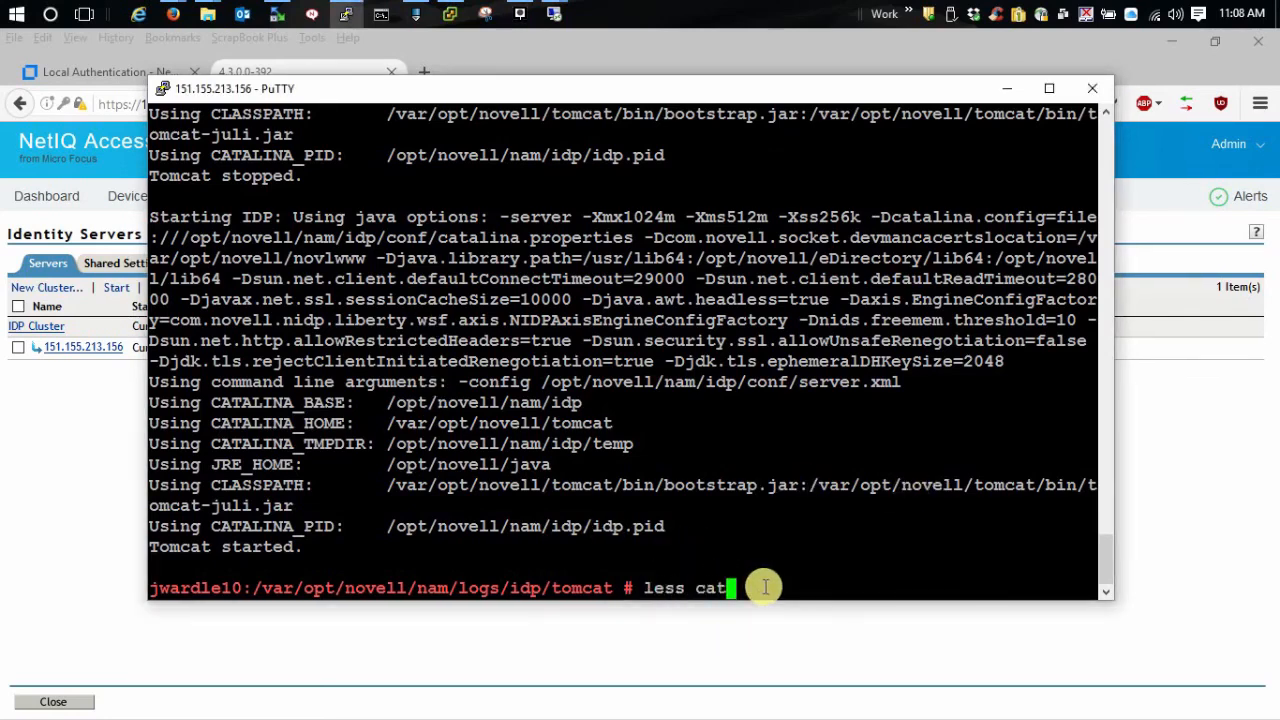
pyautogui.press('Tab')
pyautogui.press('Return')
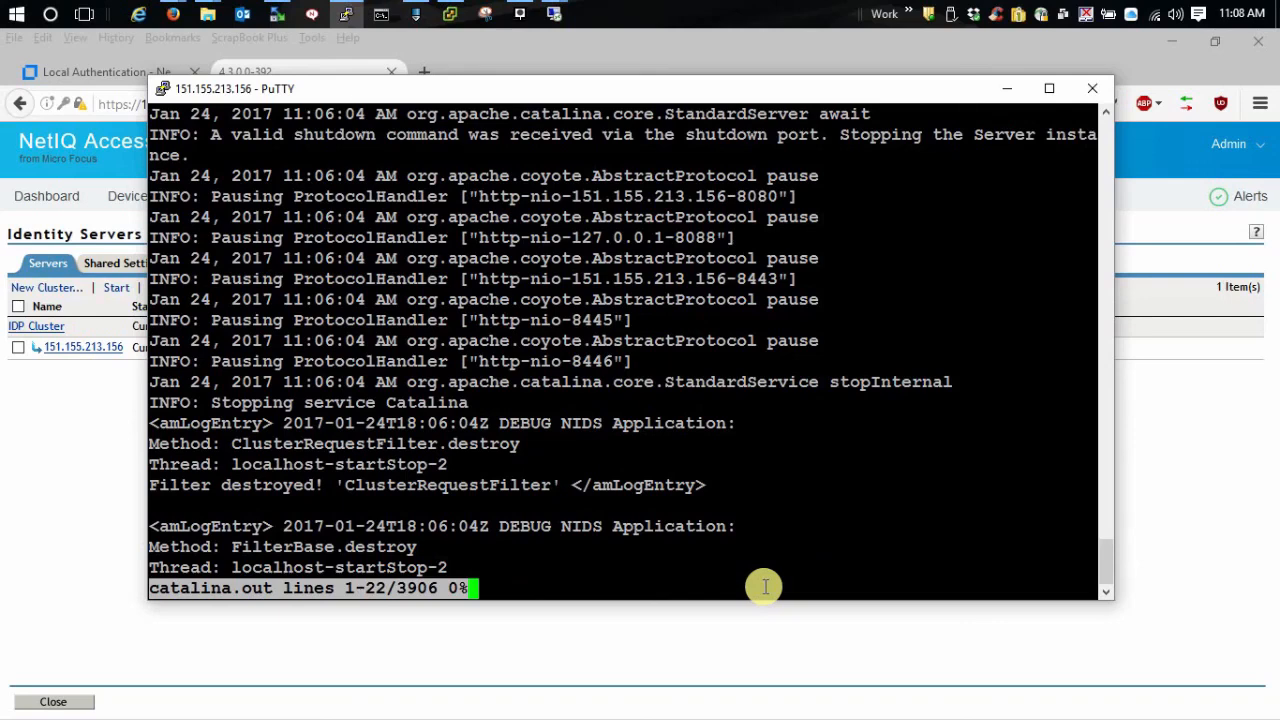
pyautogui.write('/')
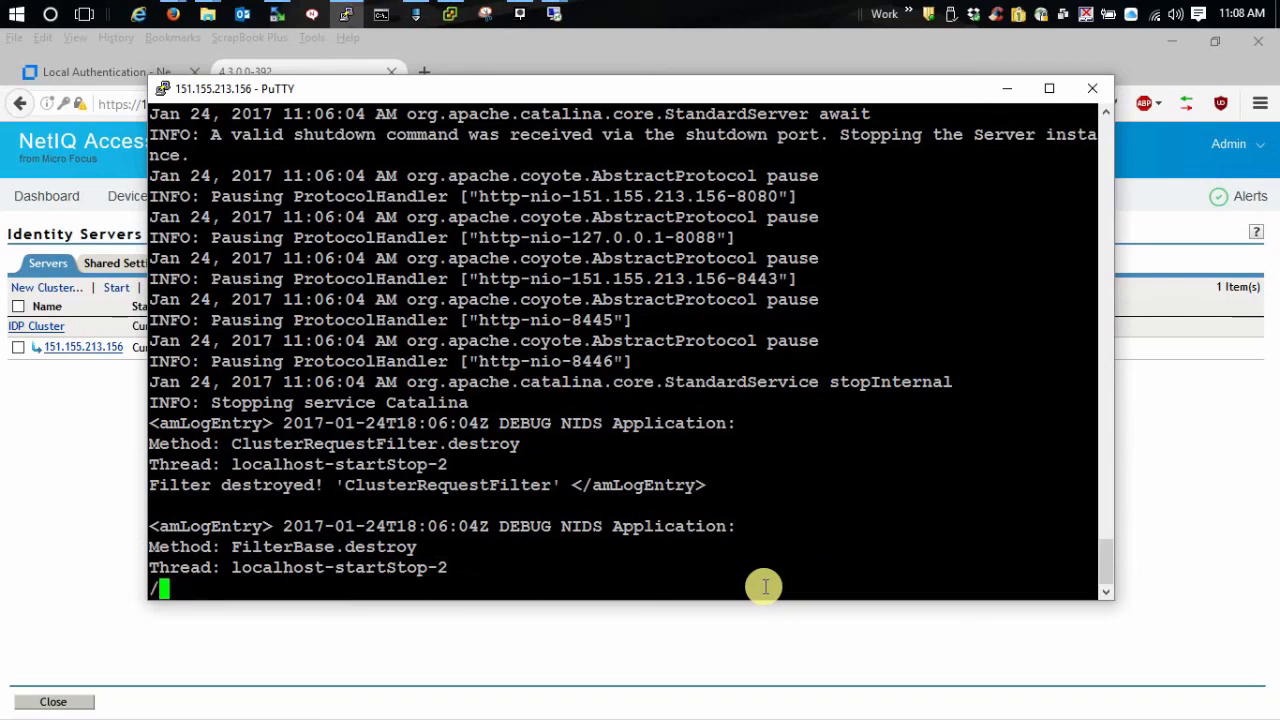
pyautogui.write('Commit')
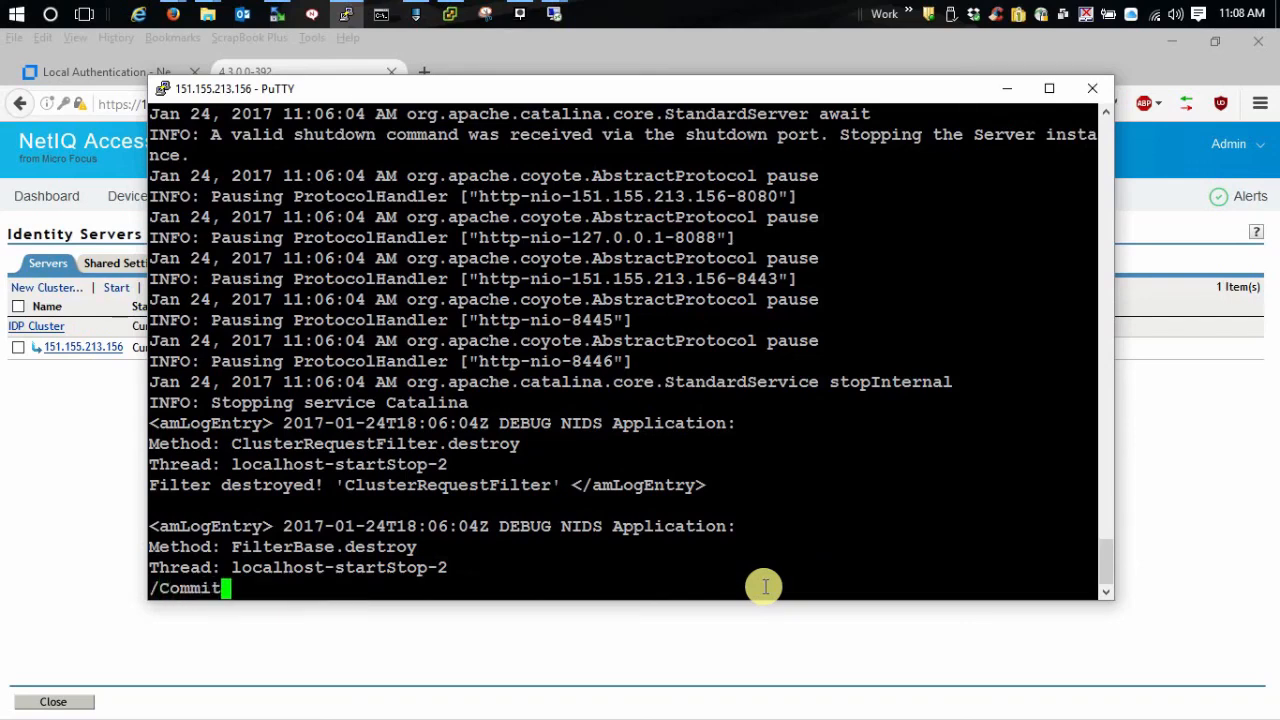
pyautogui.press('Return')
pyautogui.scroll(6, 764, 587)
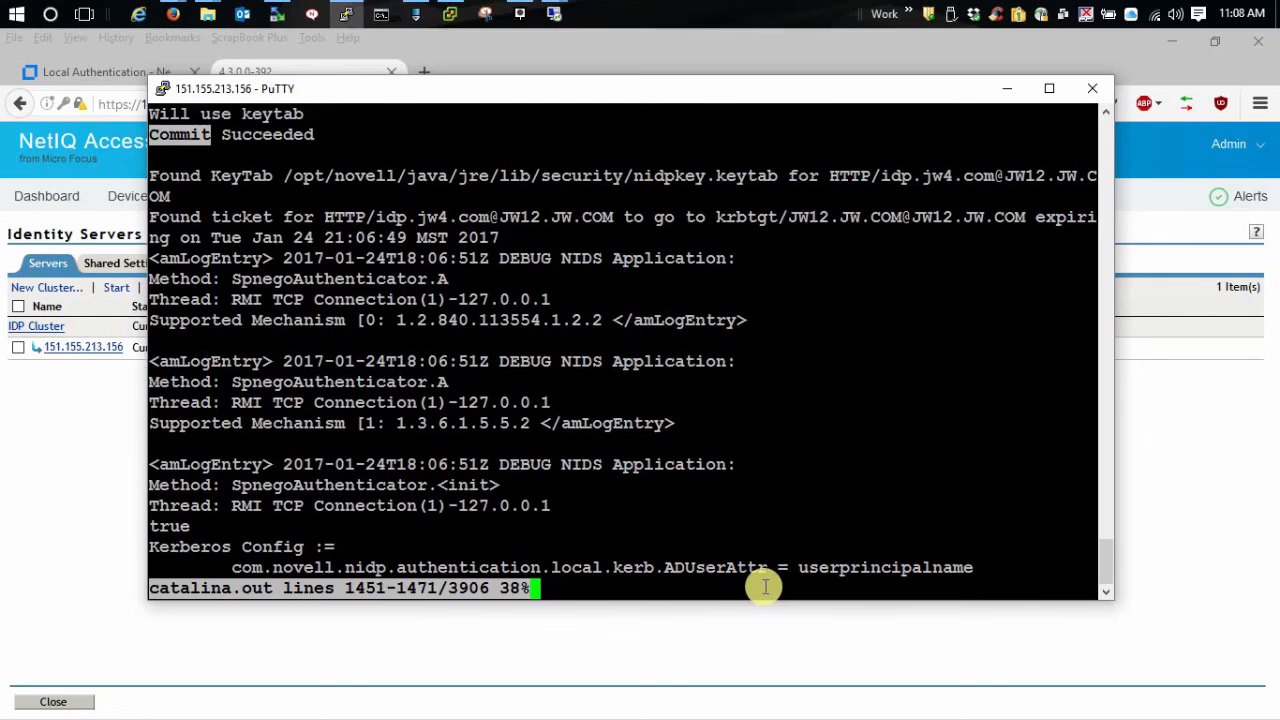
pyautogui.scroll(1, 764, 587)
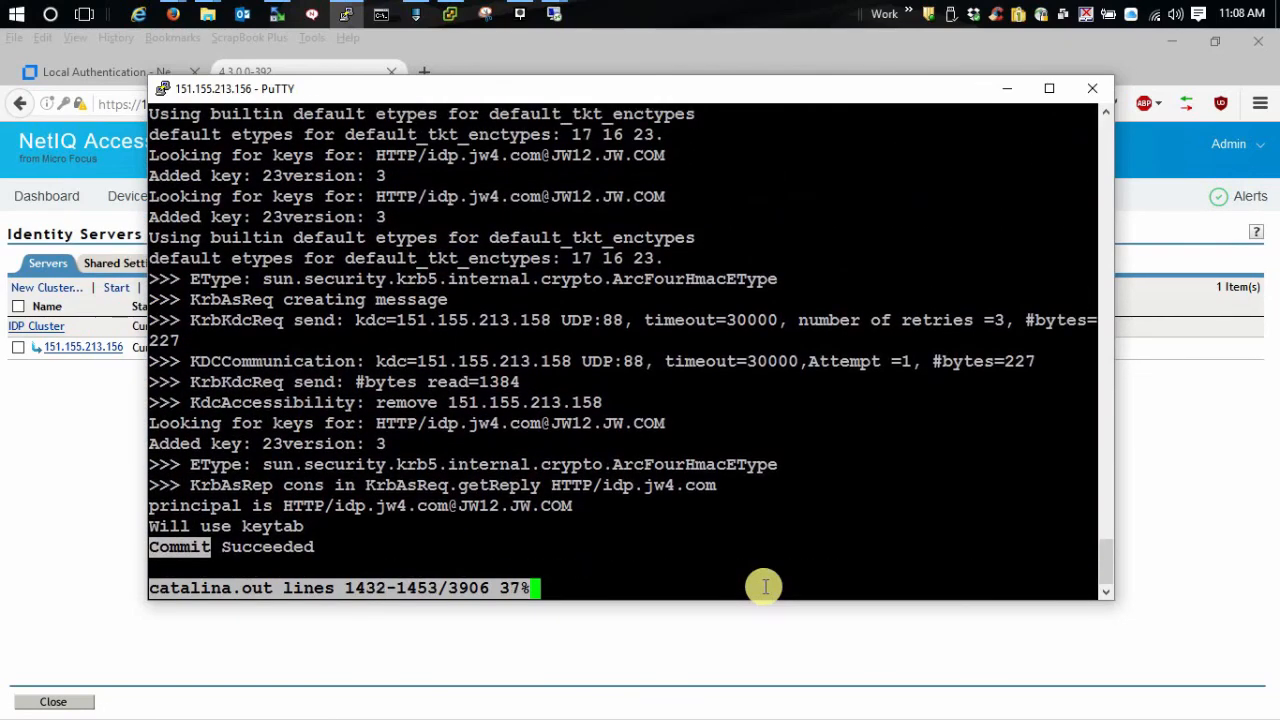